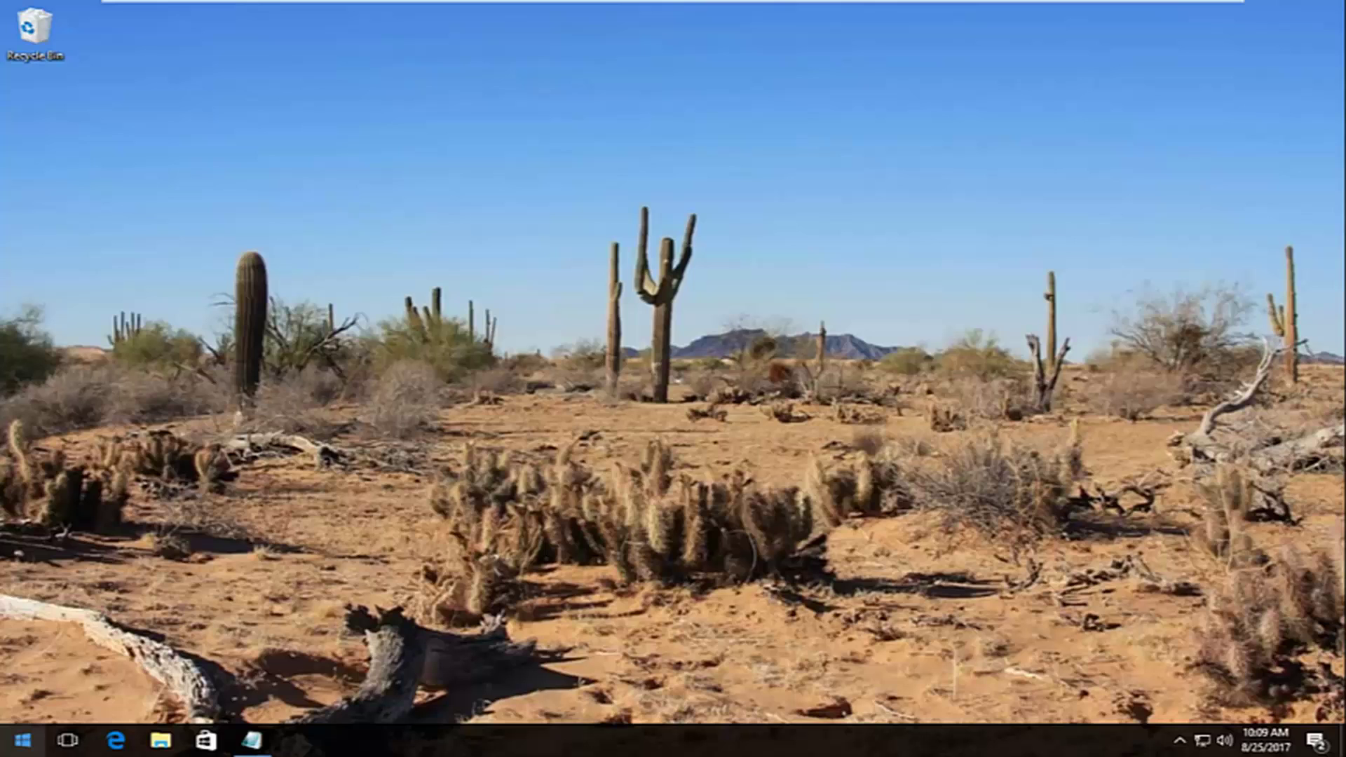
# Find regedit in the Start menu, run it as administrator, and approve the UAC prompt
pyautogui.click(11, 750)
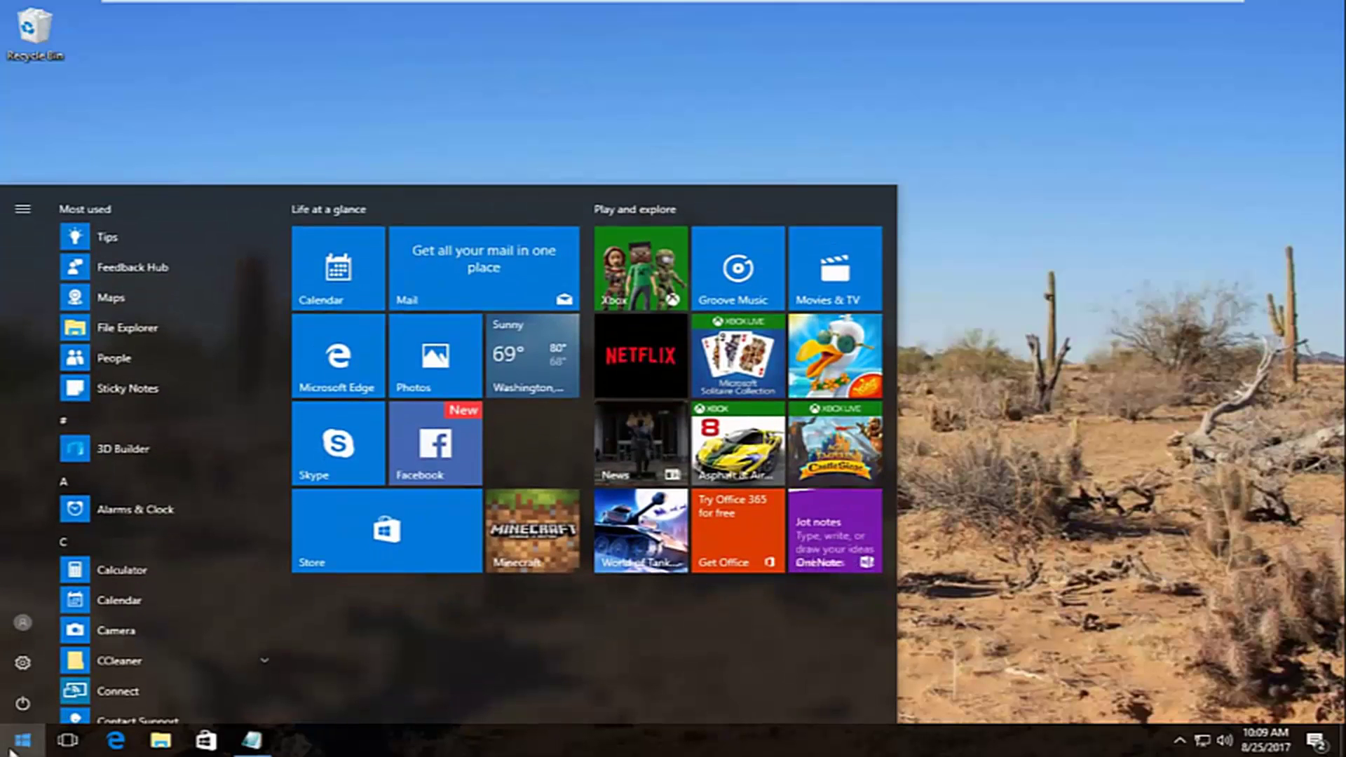
pyautogui.write('regedit')
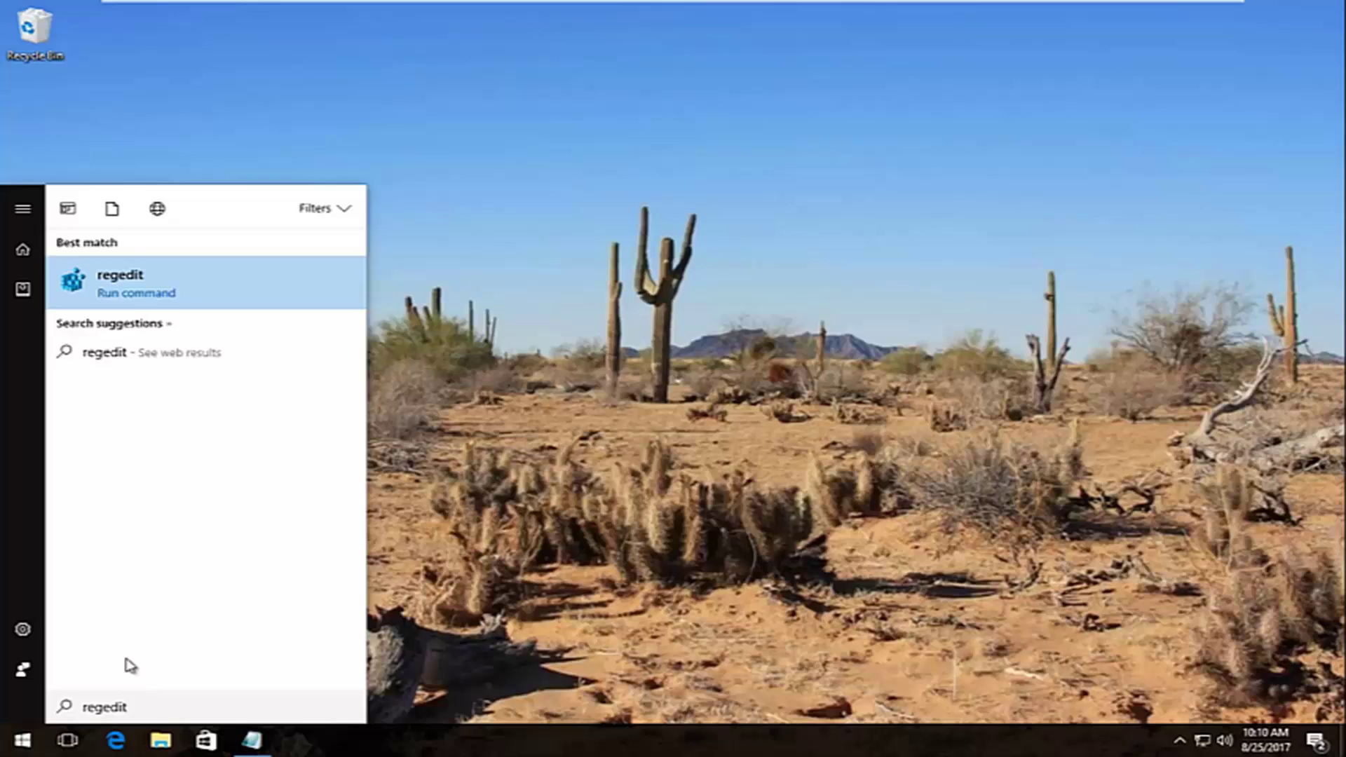
pyautogui.rightClick(98, 287)
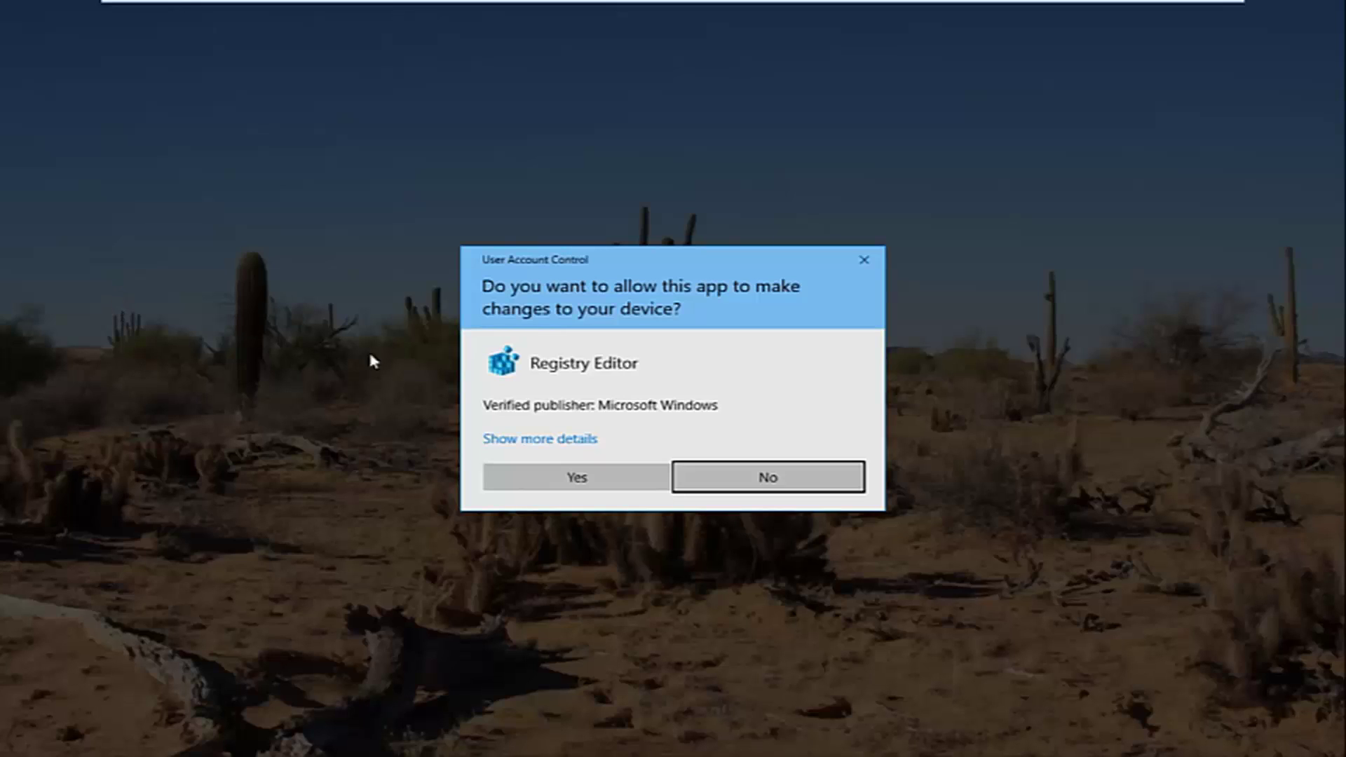
pyautogui.click(537, 484)
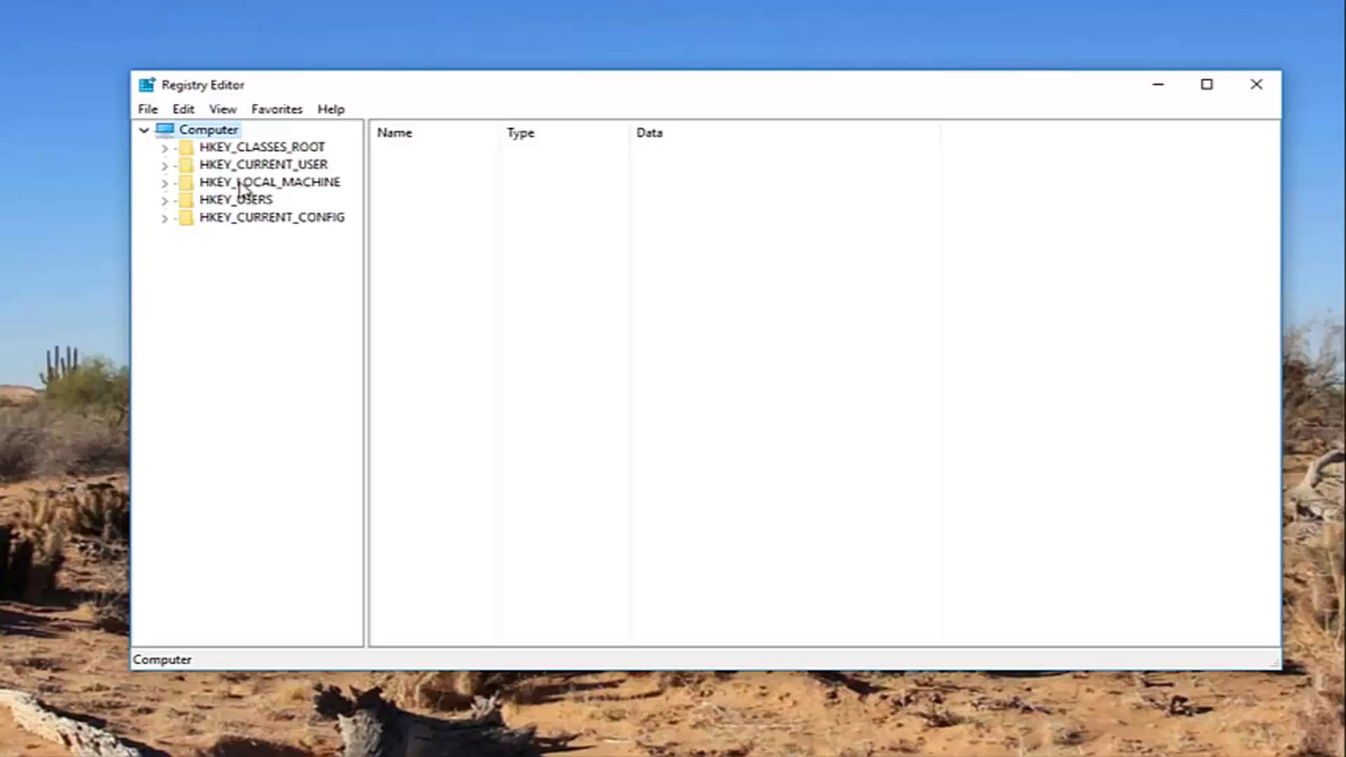
# Navigate to HKEY_LOCAL_MACHINE\SYSTEM\CurrentControlSet\Control\Class, widening the tree pane so names show fully
pyautogui.click(166, 185)
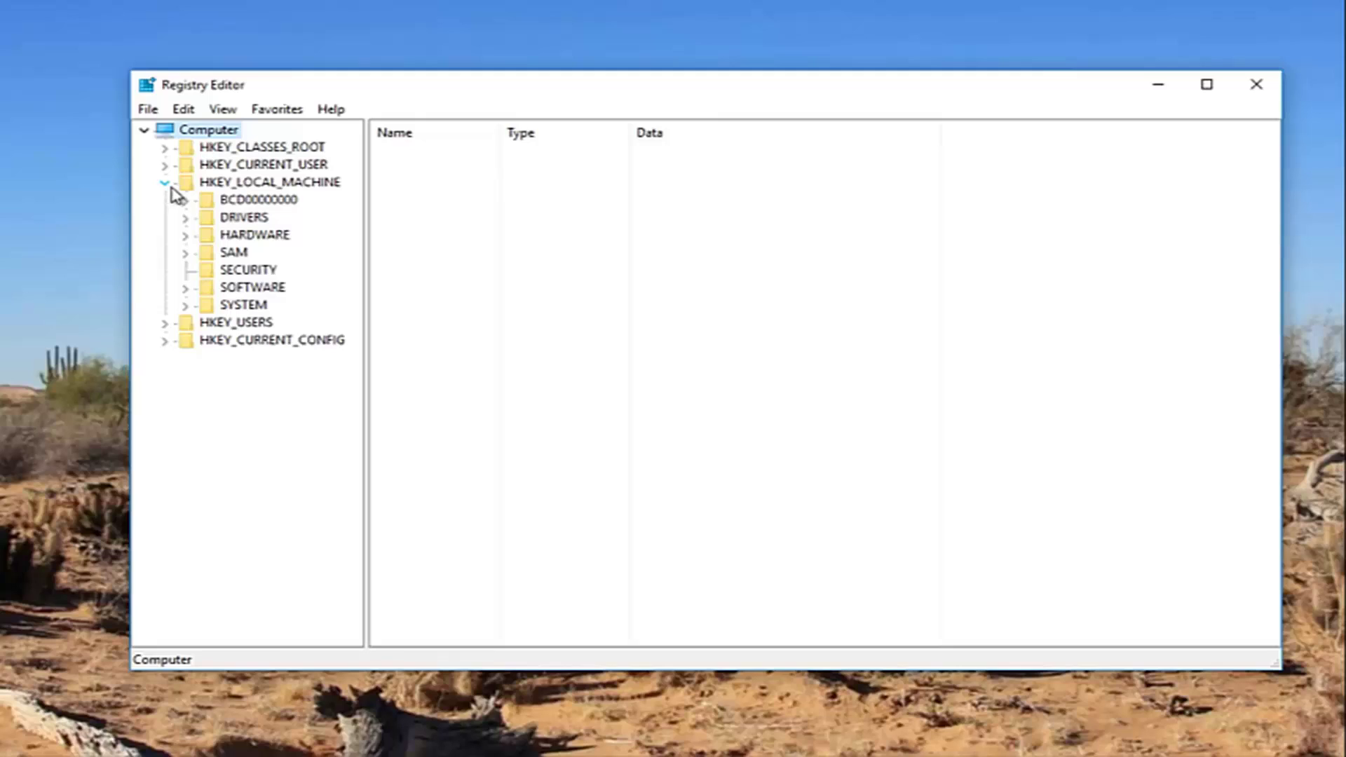
pyautogui.click(186, 307)
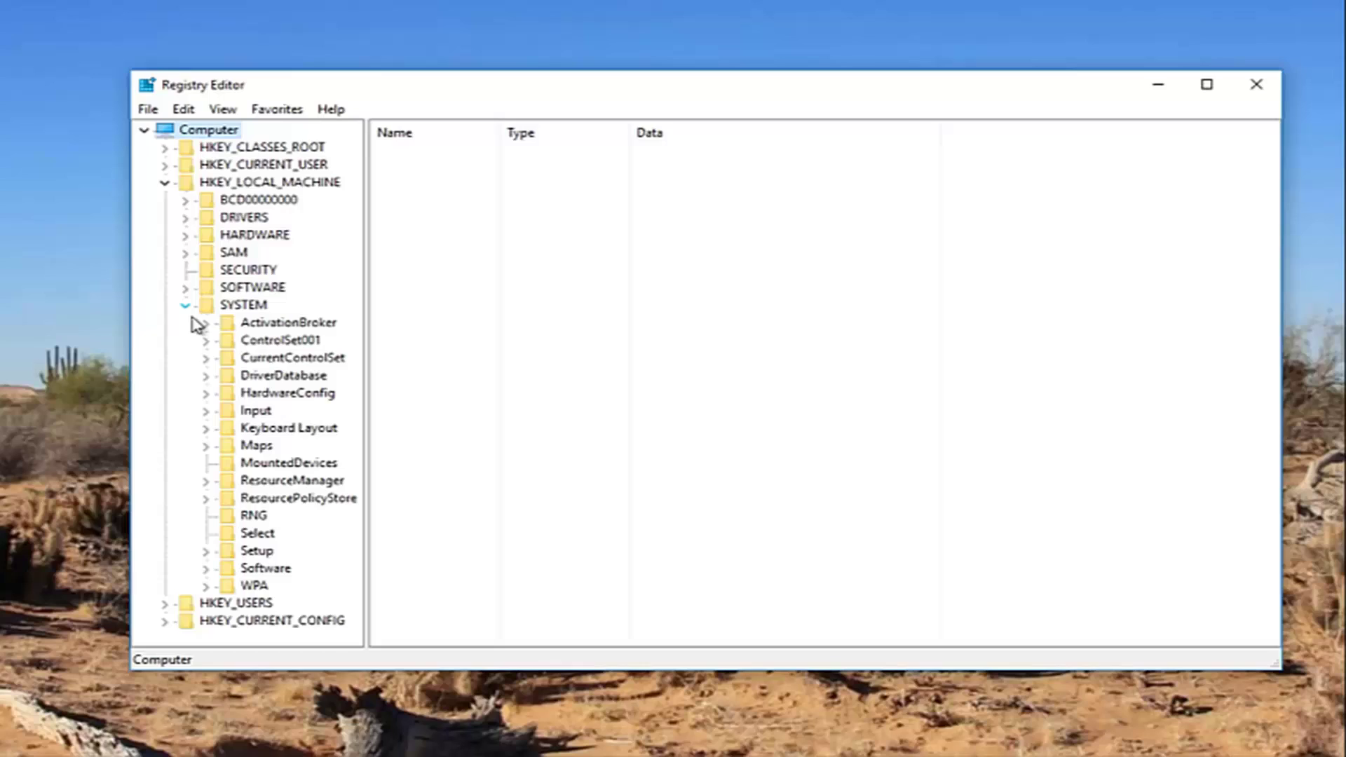
pyautogui.click(206, 358)
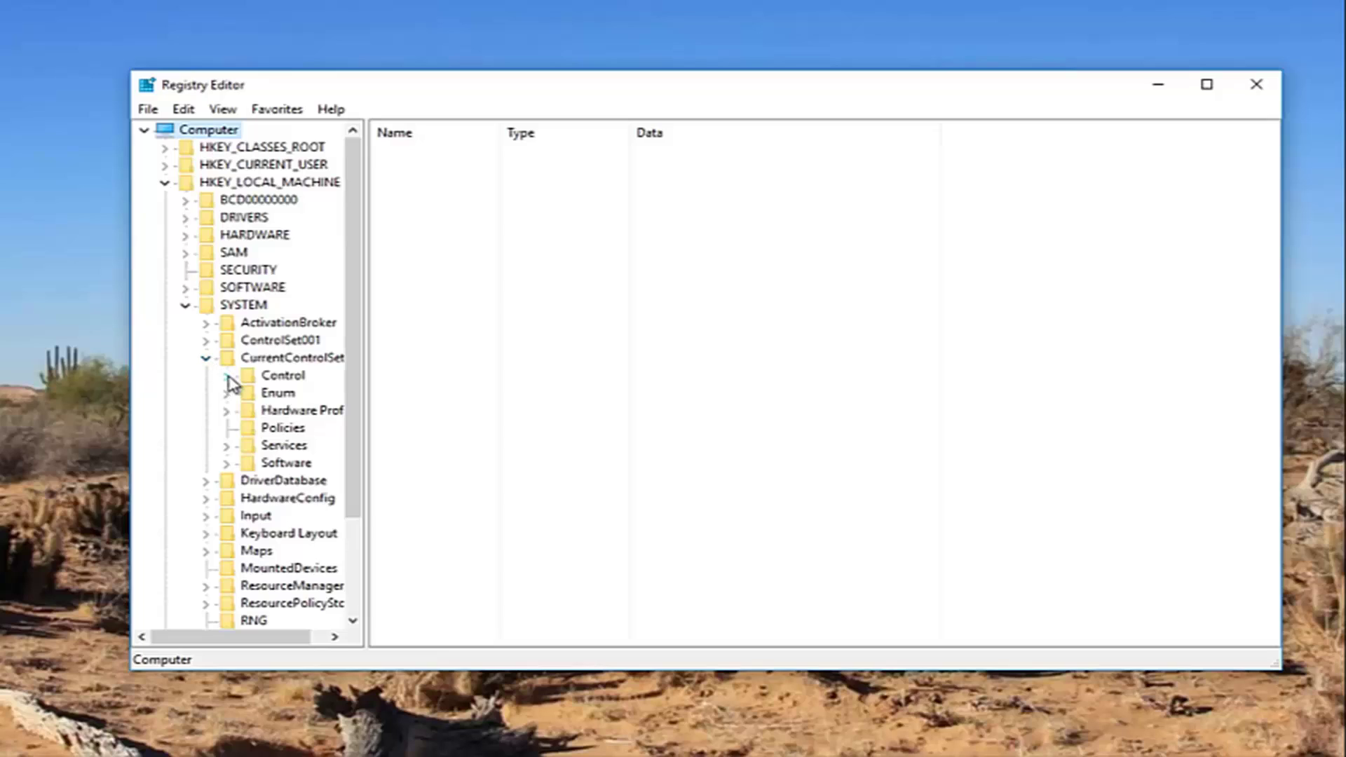
pyautogui.click(227, 377)
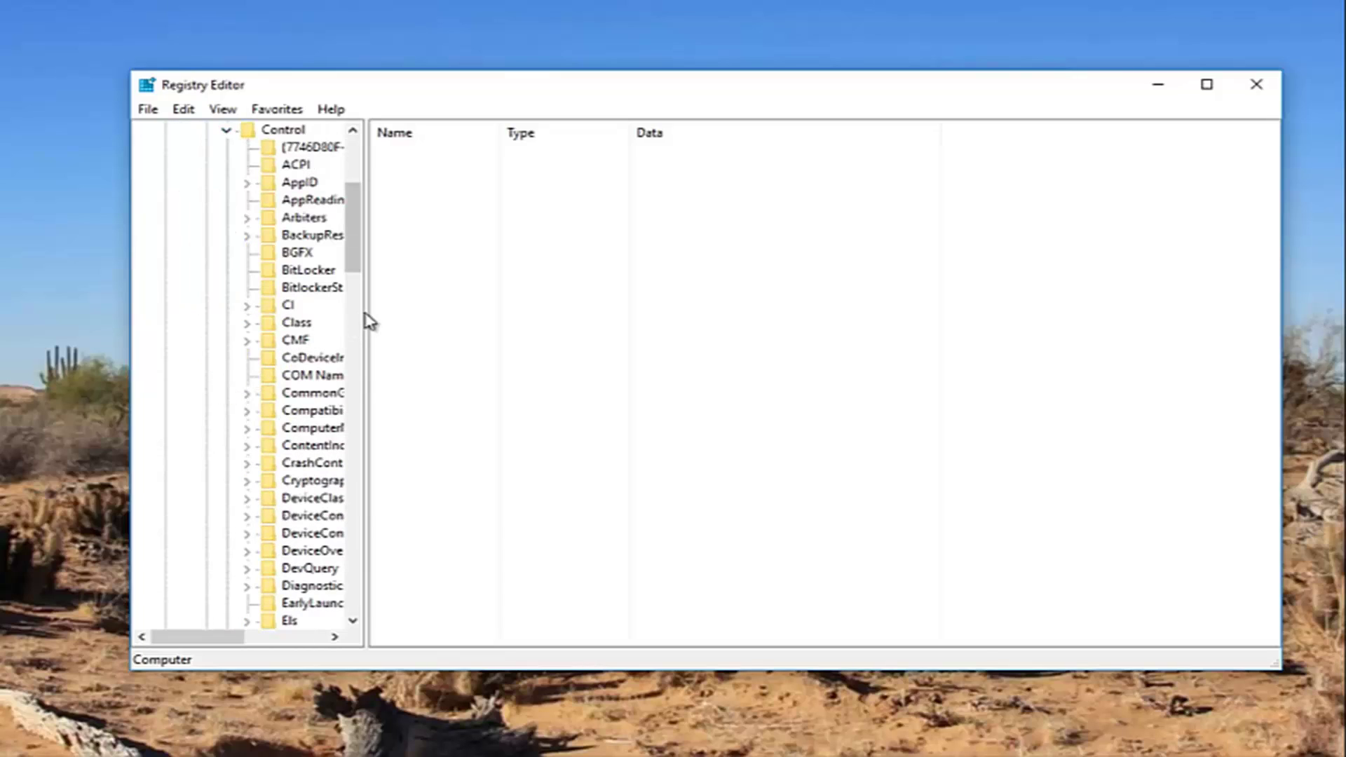
pyautogui.moveTo(365, 307); pyautogui.dragTo(491, 299)
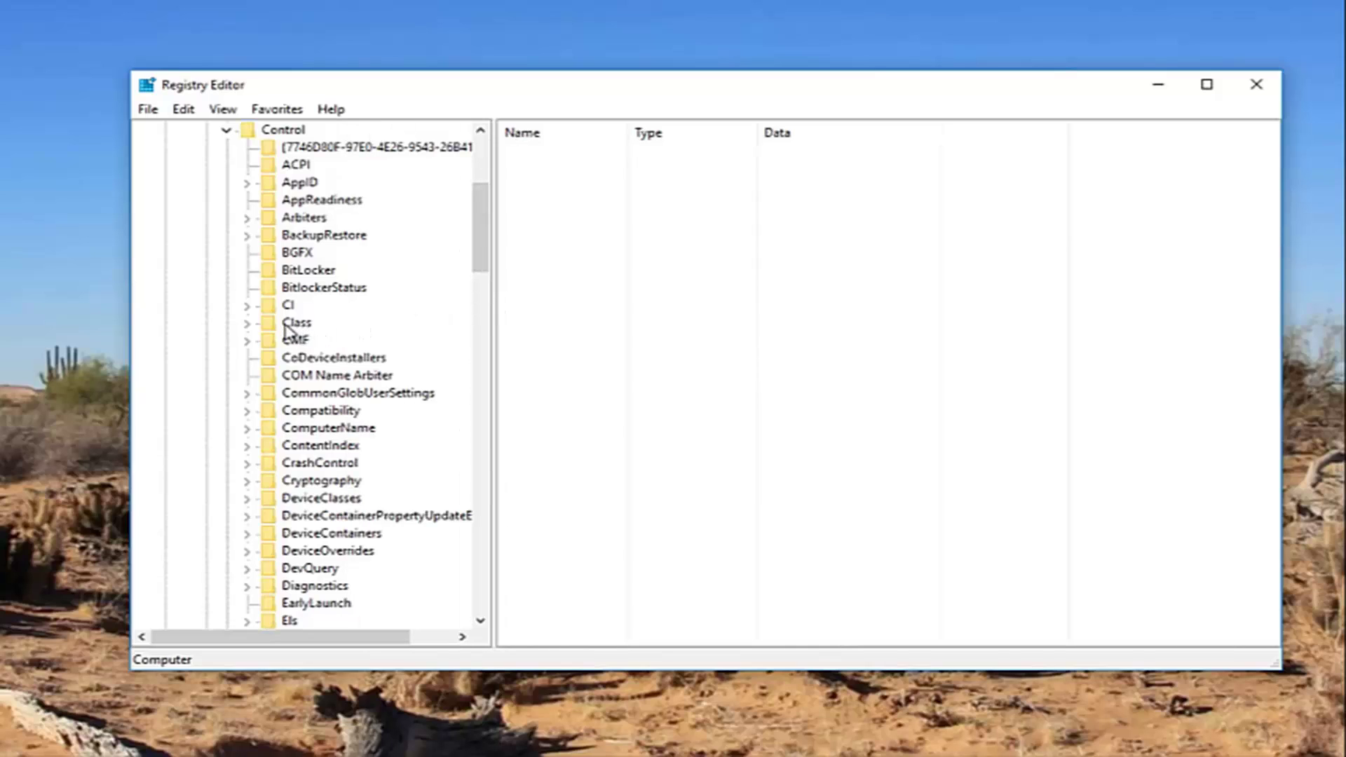
pyautogui.click(302, 328)
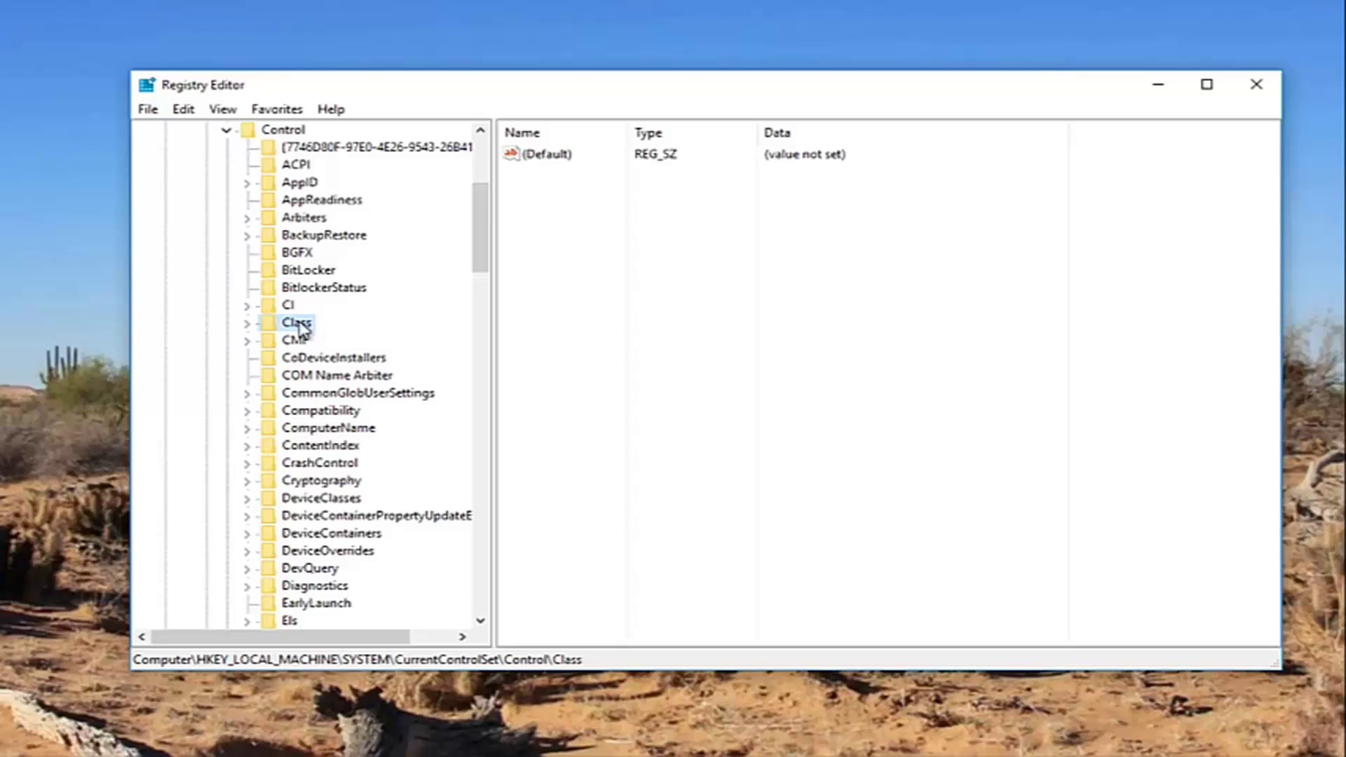
# Use Edit > Find with the Keyboard GUID {4d36e96b-e325-11ce-bfc1-08002be10318} copied from Notepad
pyautogui.click(184, 110)
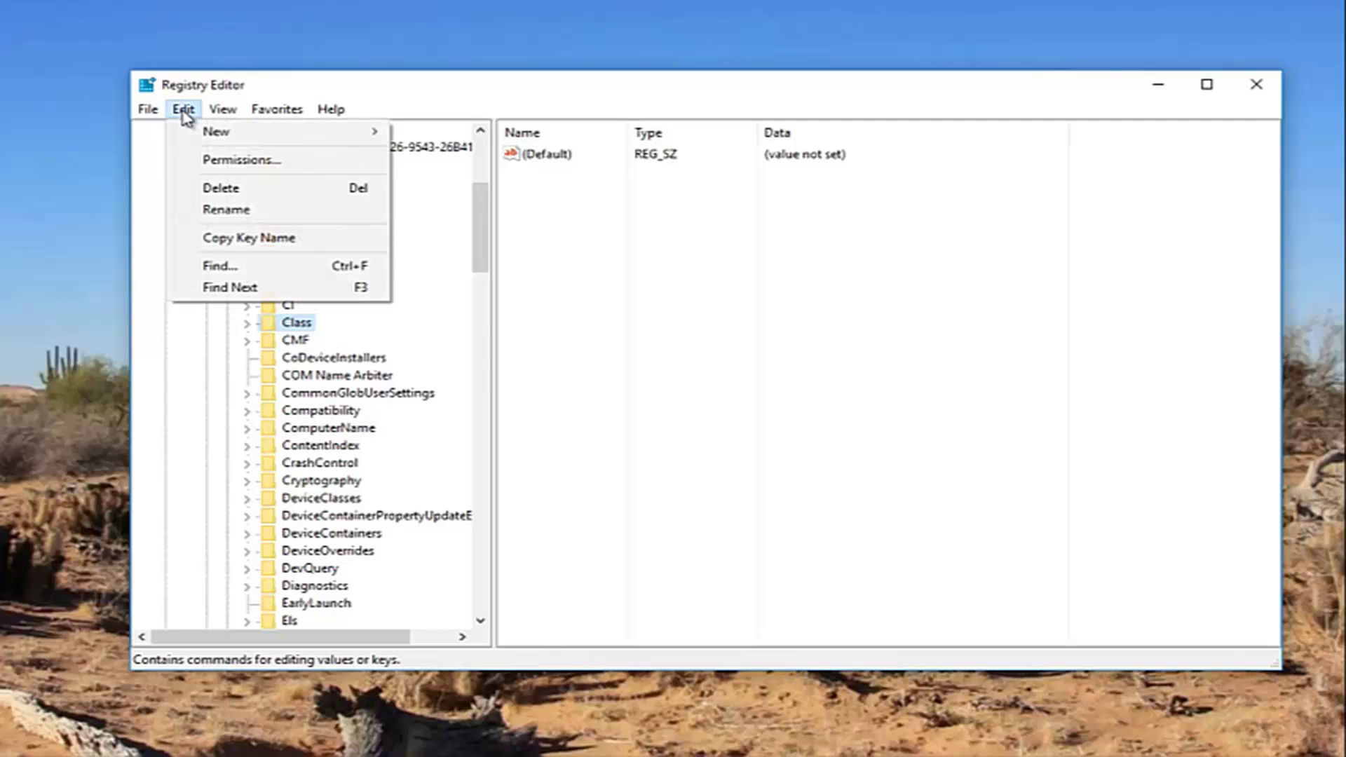
pyautogui.click(219, 267)
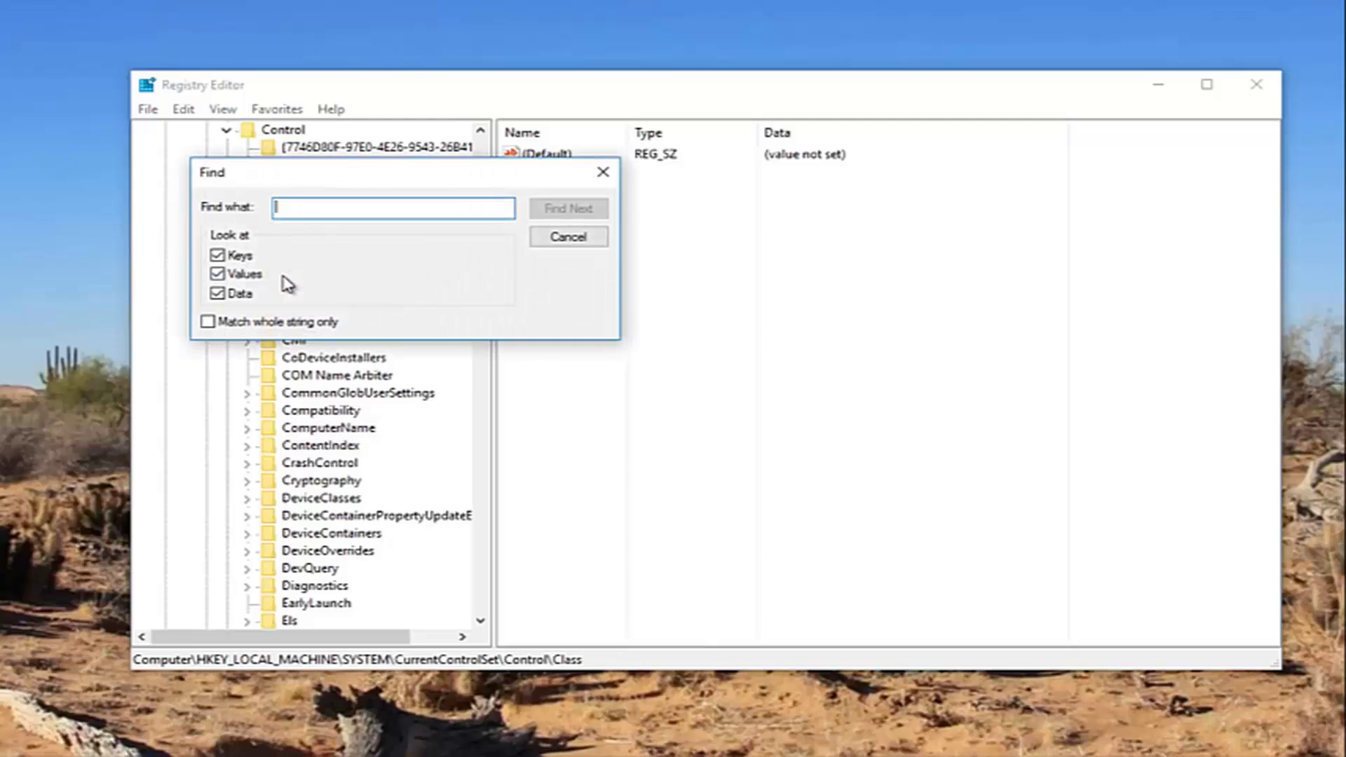
pyautogui.hotkey('alt', 'Tab')
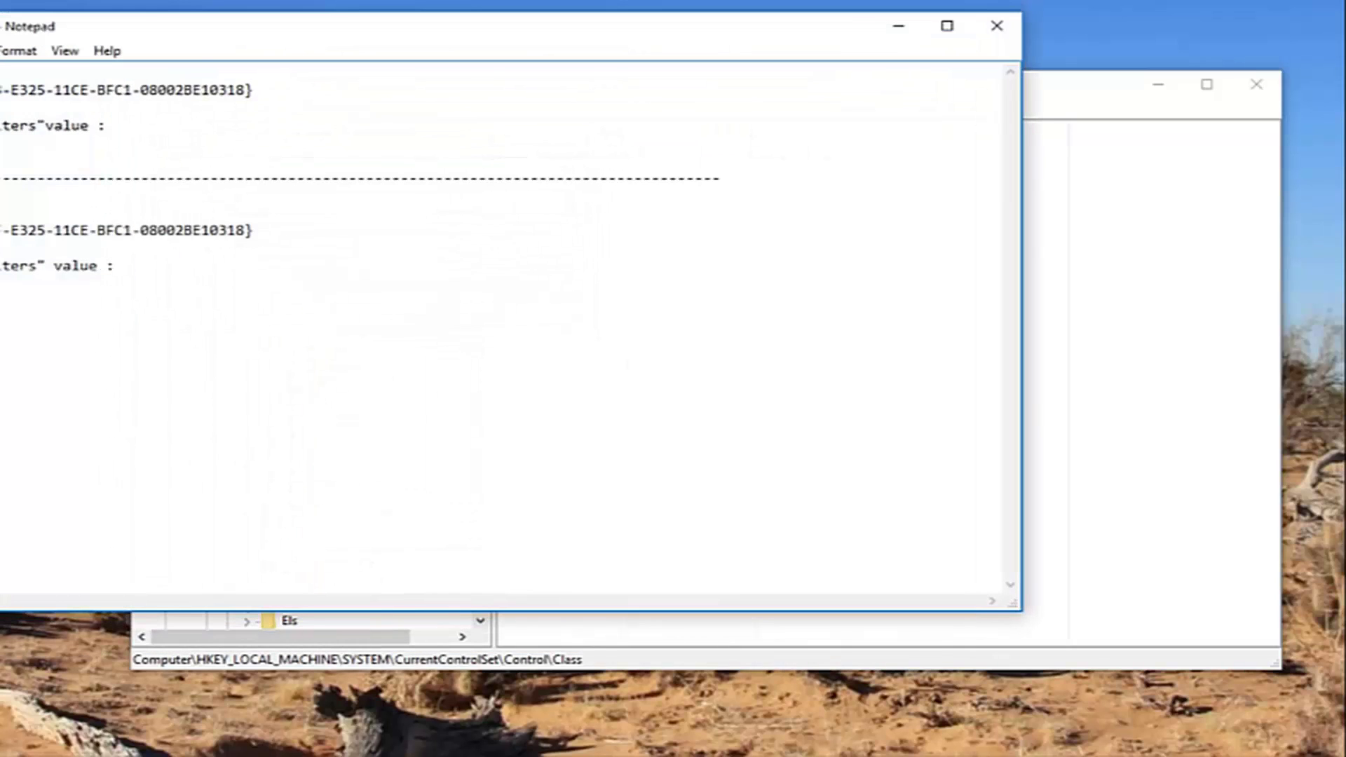
pyautogui.moveTo(141, 30); pyautogui.dragTo(397, 374)
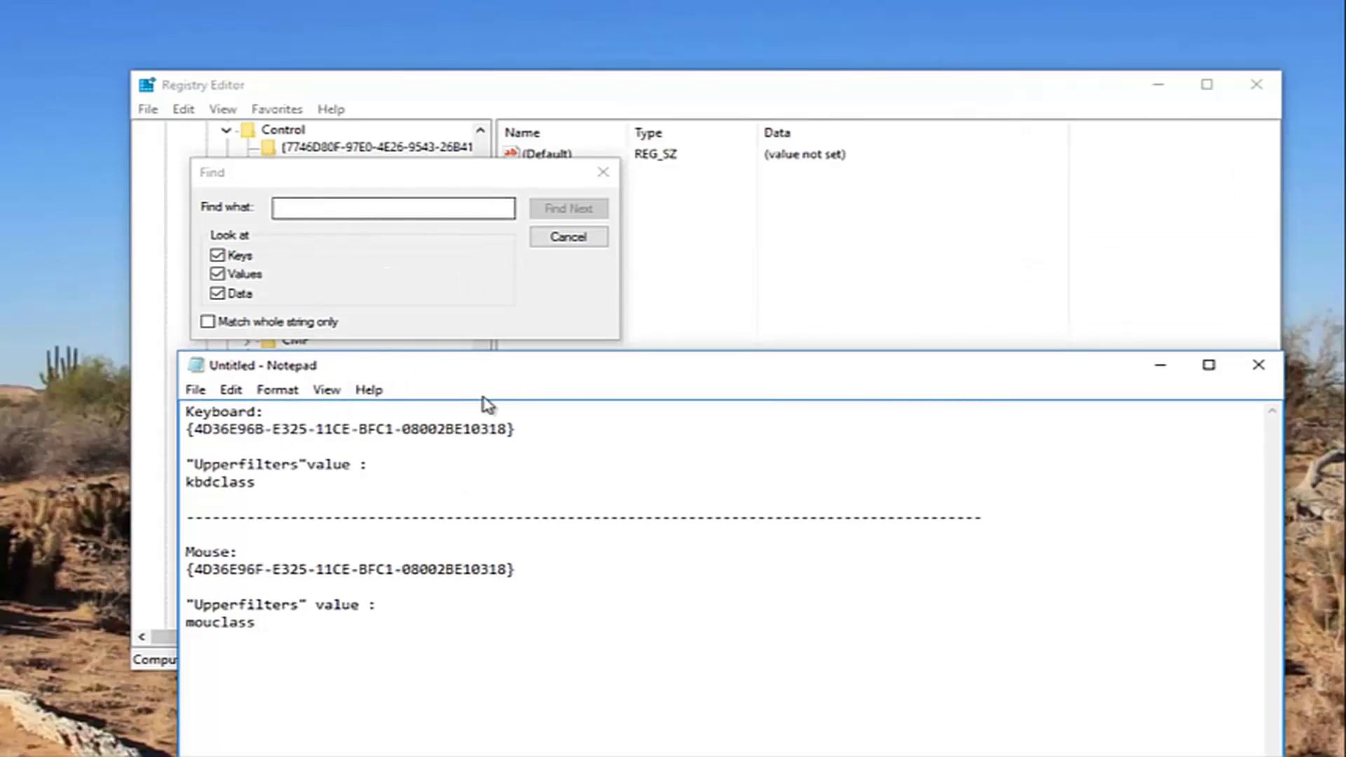
pyautogui.moveTo(505, 429); pyautogui.dragTo(196, 429)
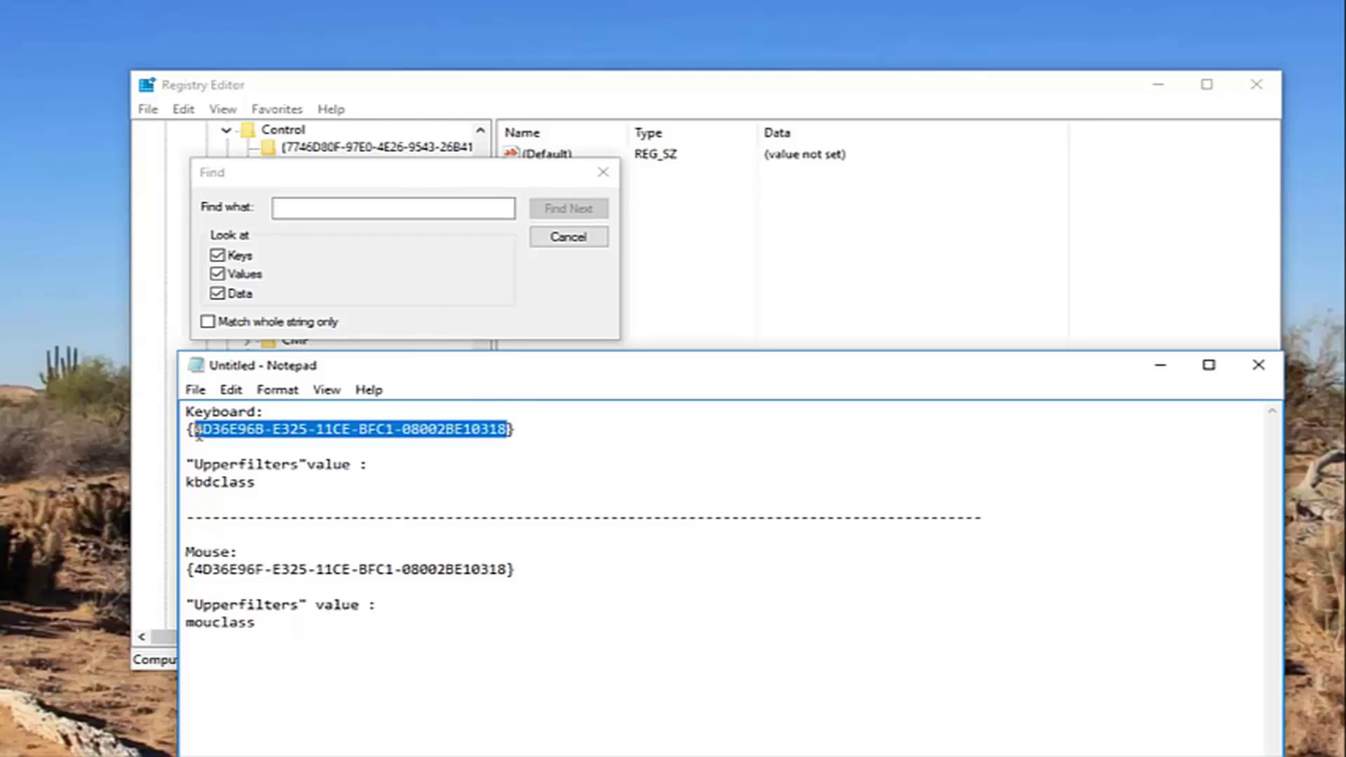
pyautogui.rightClick(196, 429)
pyautogui.click(249, 494)
pyautogui.click(1162, 364)
pyautogui.rightClick(337, 203)
pyautogui.click(371, 284)
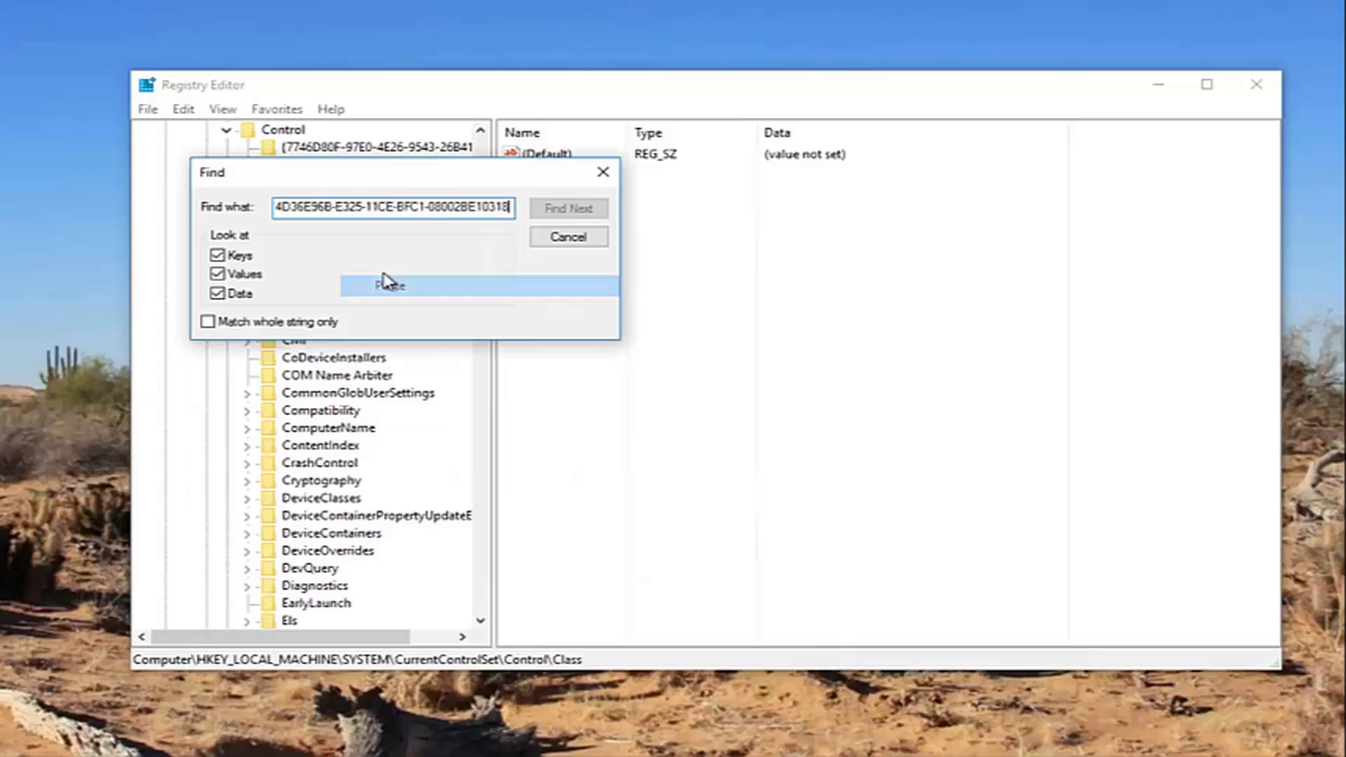
pyautogui.click(559, 210)
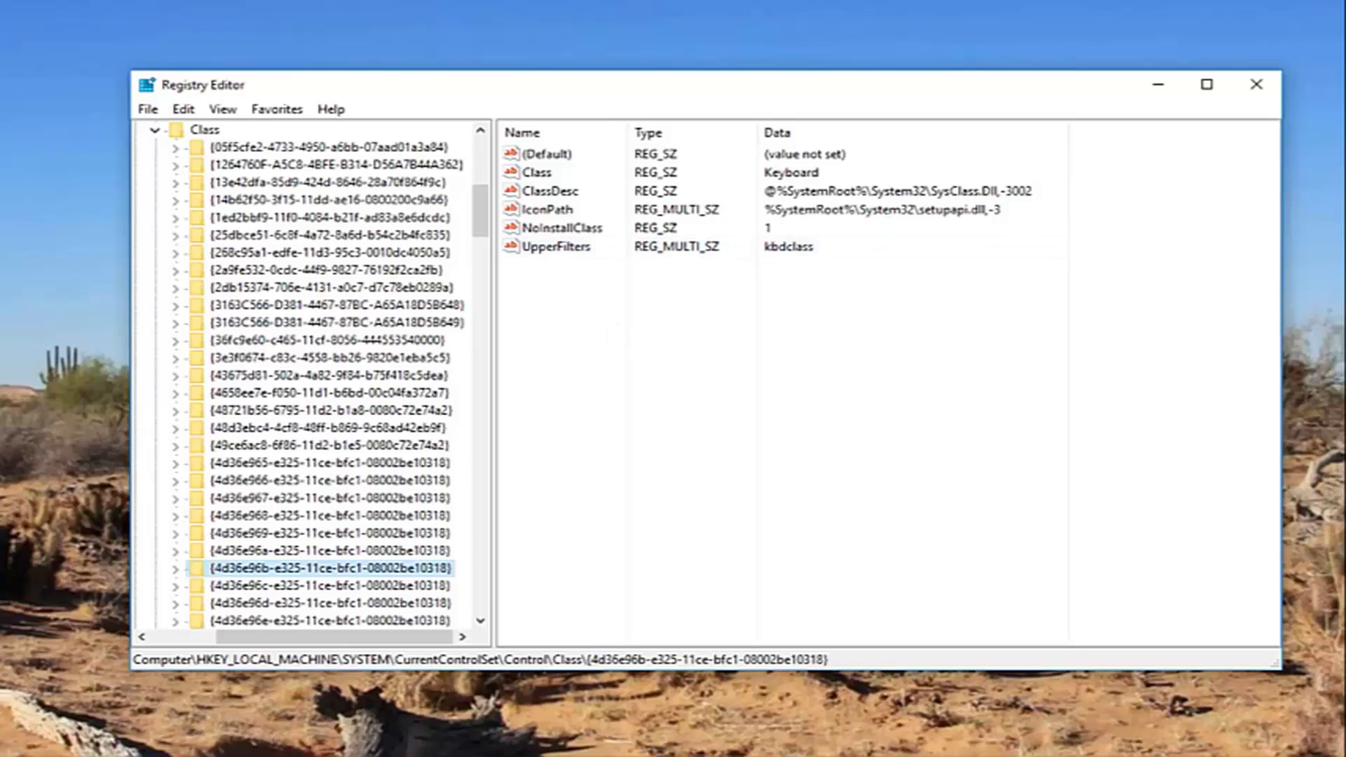
# Delete the Keyboard class key's UpperFilters value and confirm the deletion
pyautogui.hotkey('alt', 'Tab')
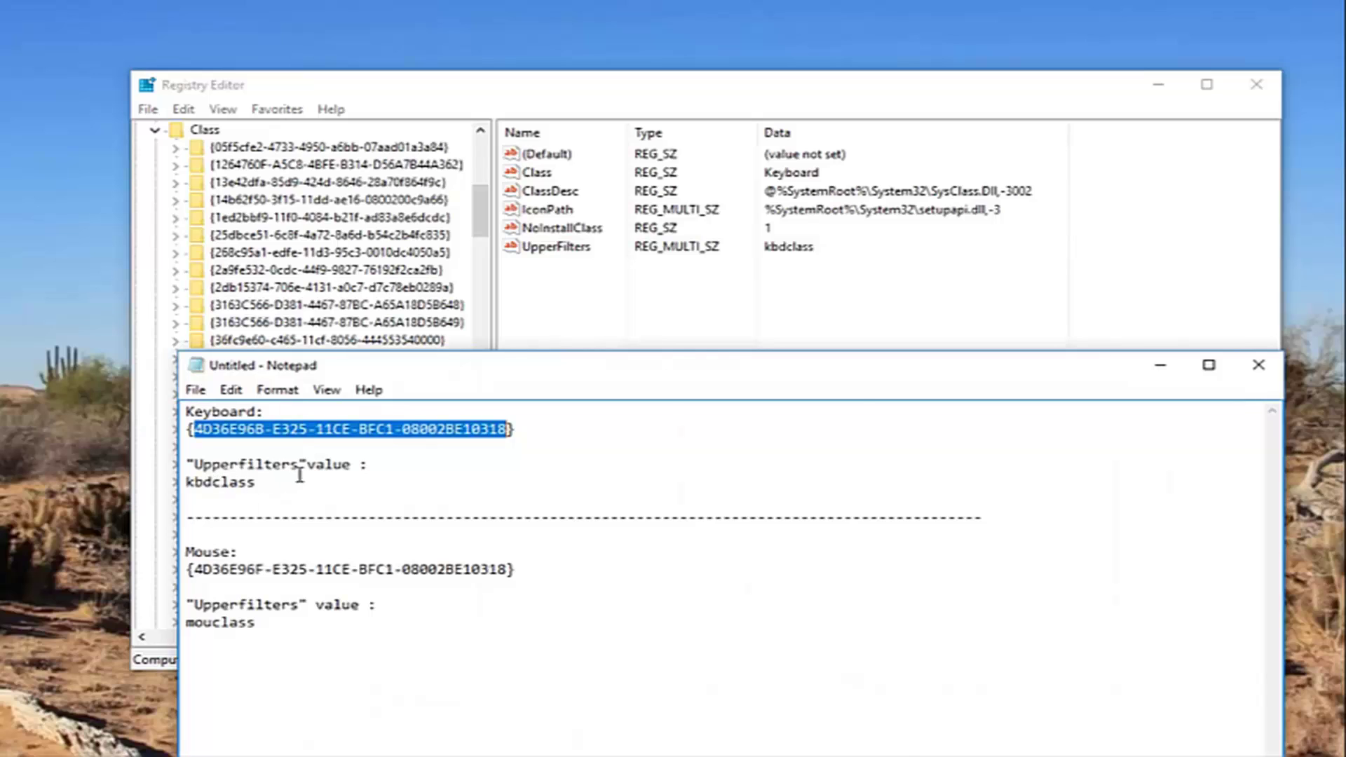
pyautogui.click(1160, 365)
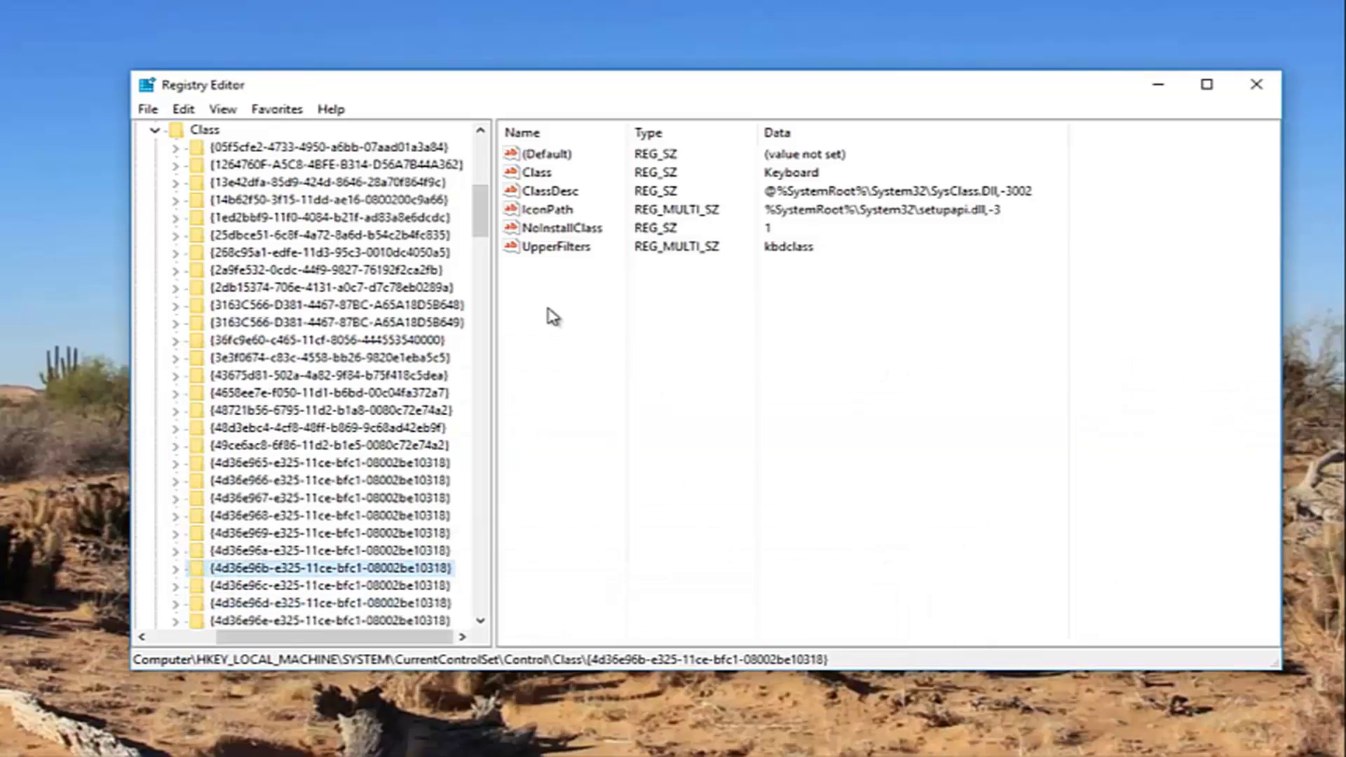
pyautogui.rightClick(547, 254)
pyautogui.click(590, 309)
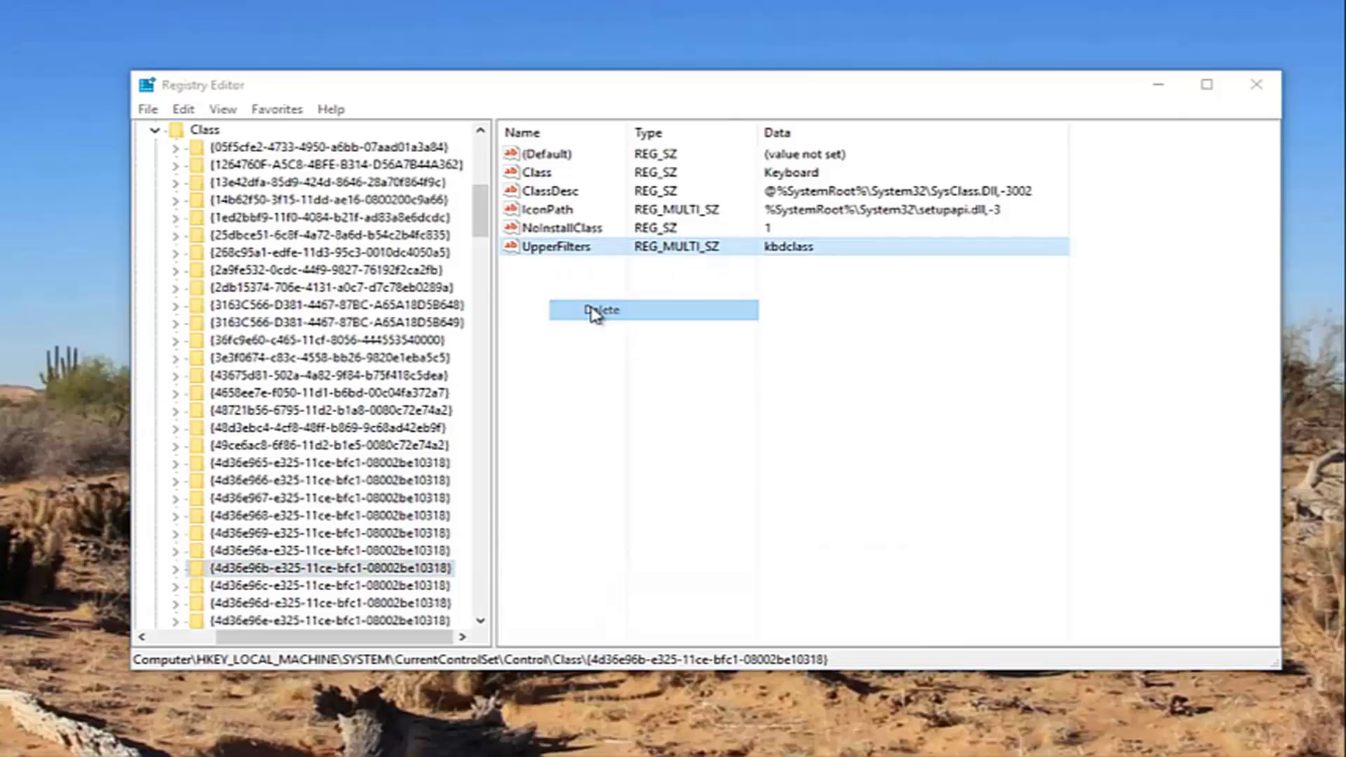
pyautogui.click(844, 417)
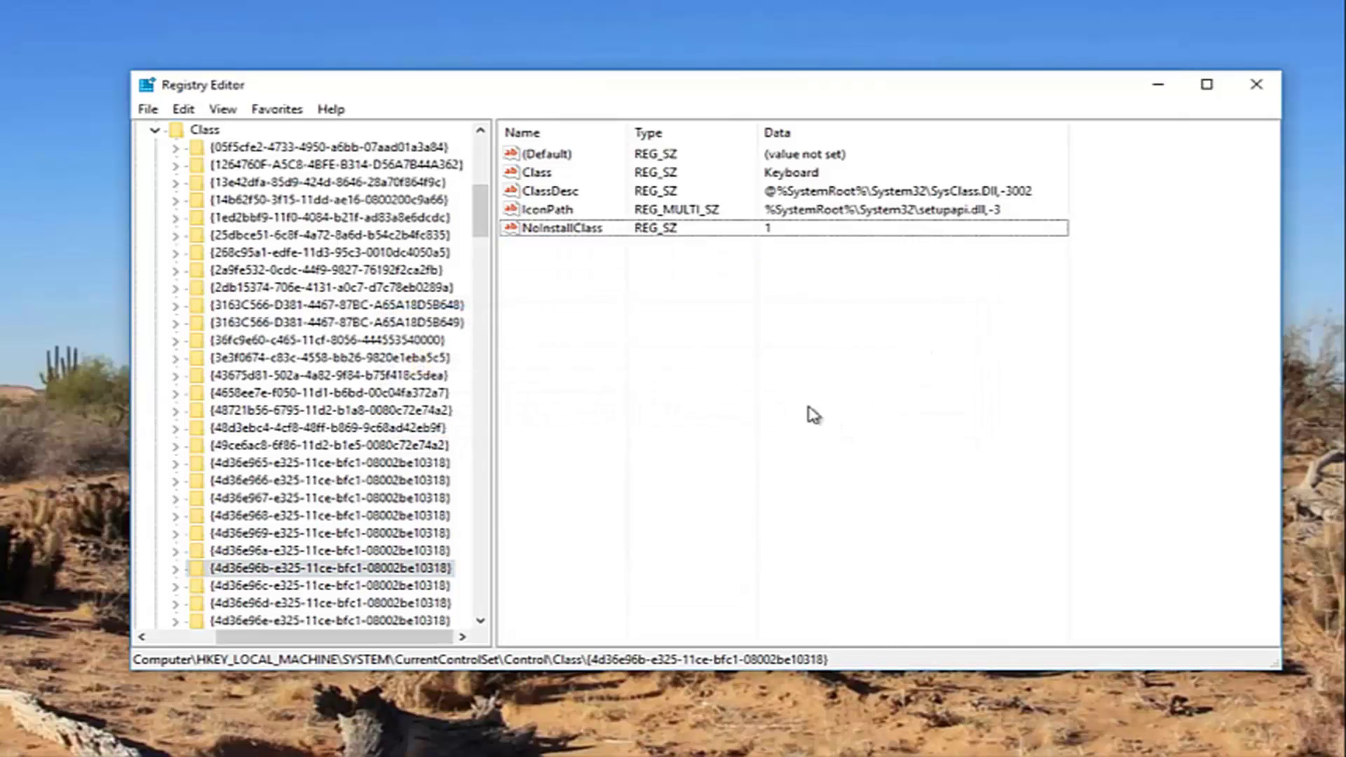
# Create a new Multi-String Value named Upperfilters in the Keyboard class key
pyautogui.rightClick(247, 573)
pyautogui.moveTo(284, 612)
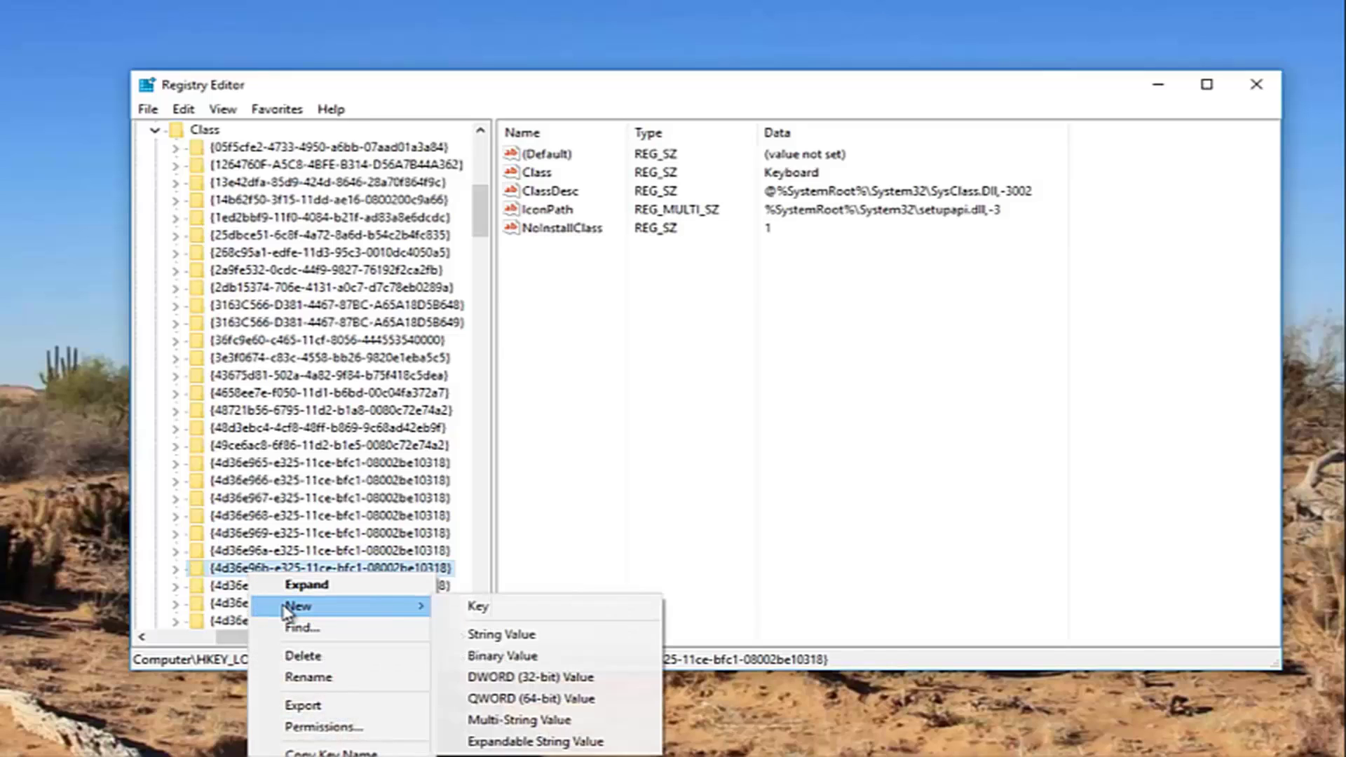
pyautogui.click(538, 722)
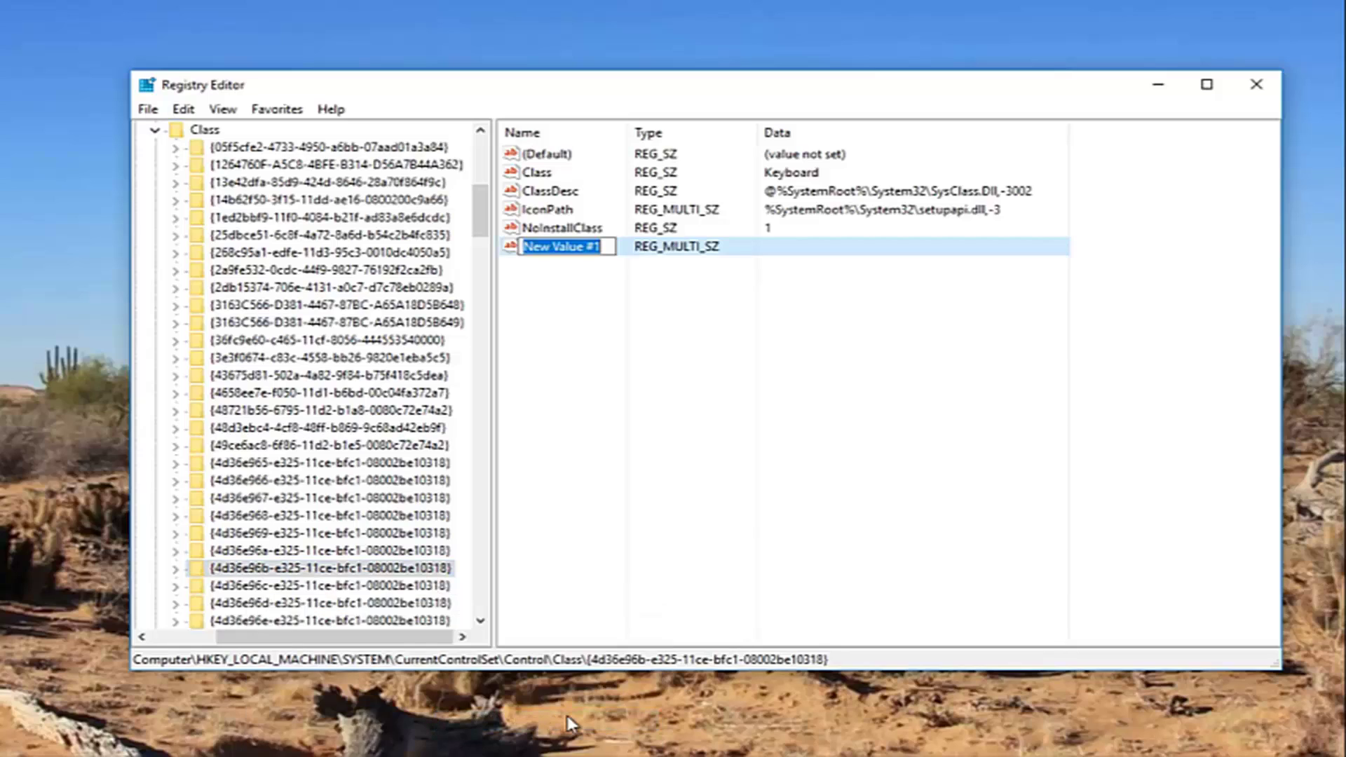
pyautogui.write('Upp')
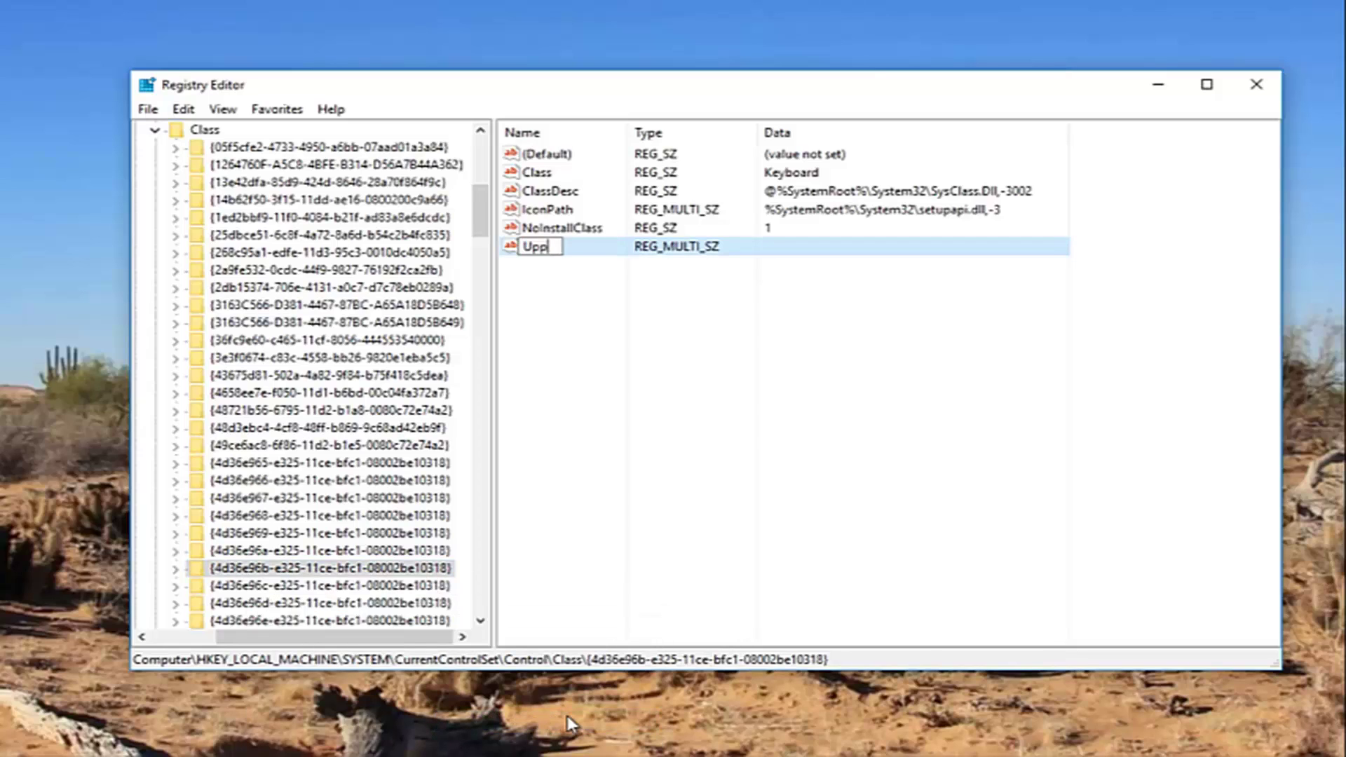
pyautogui.write('erfilters')
pyautogui.press('Return')
pyautogui.click(617, 298)
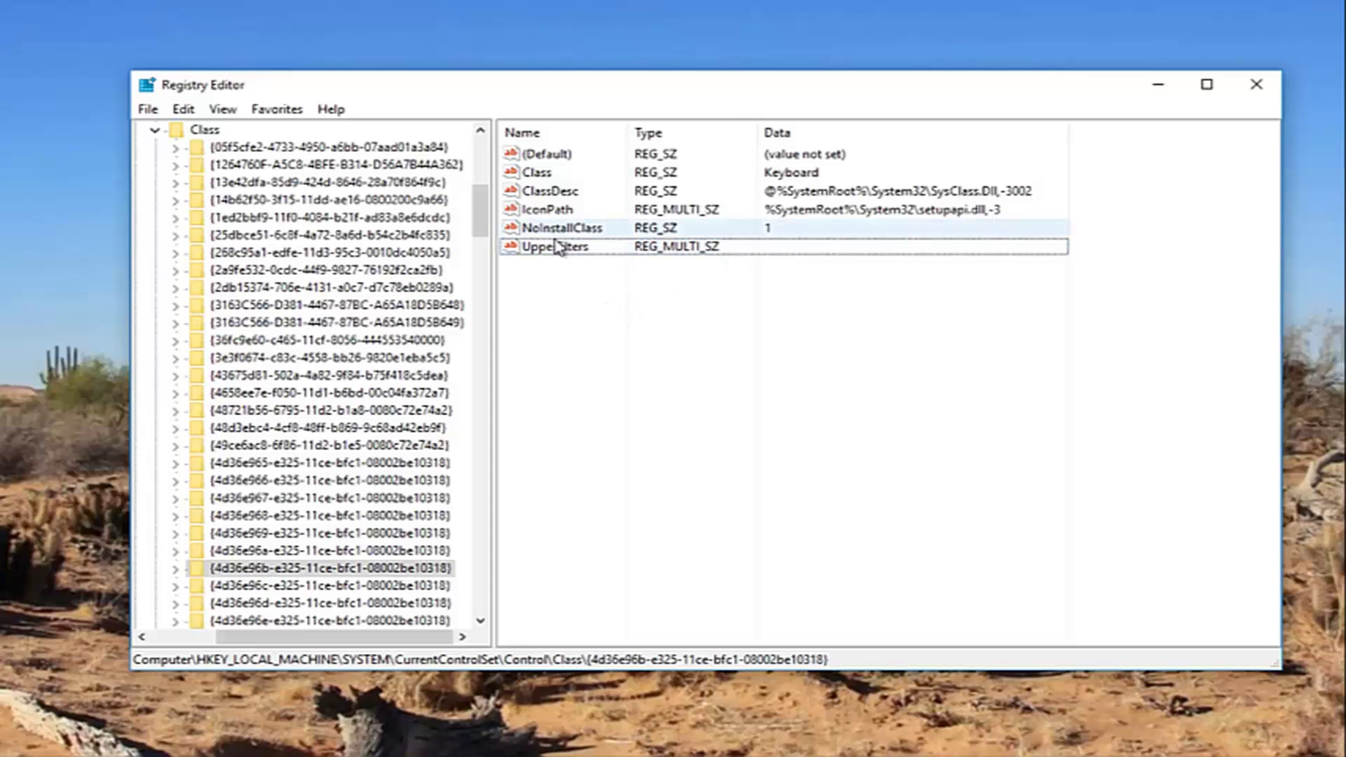
pyautogui.click(240, 736)
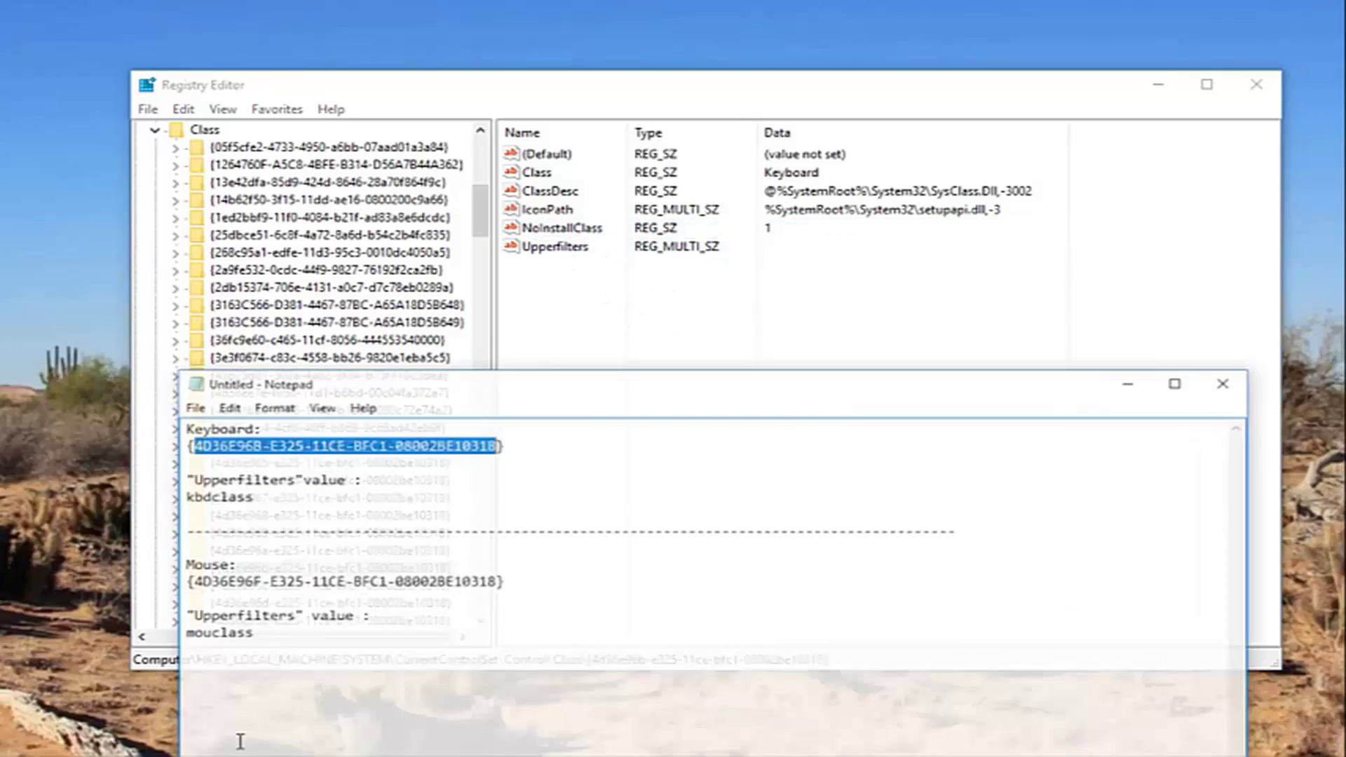
pyautogui.click(231, 464)
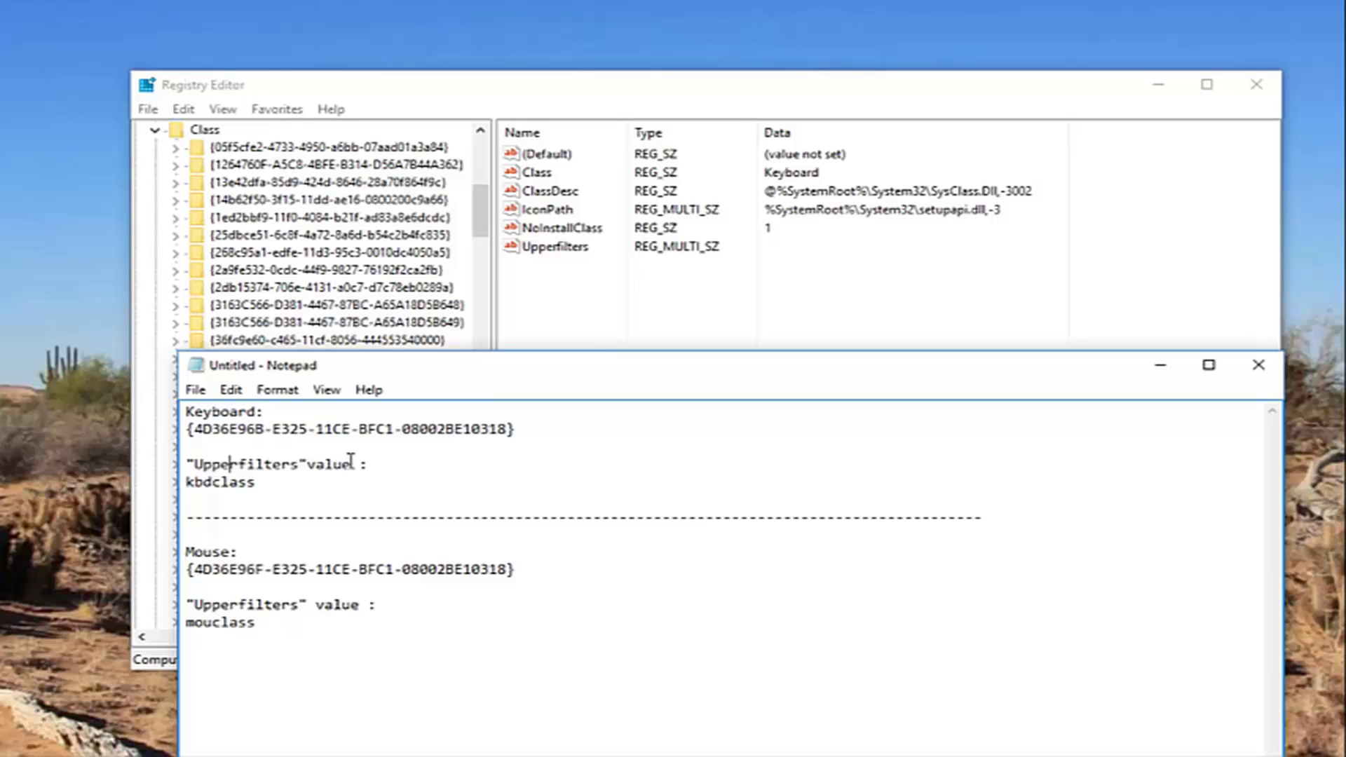
# Open the Upperfilters value for modification and copy kbdclass from the Notepad notes
pyautogui.click(555, 247)
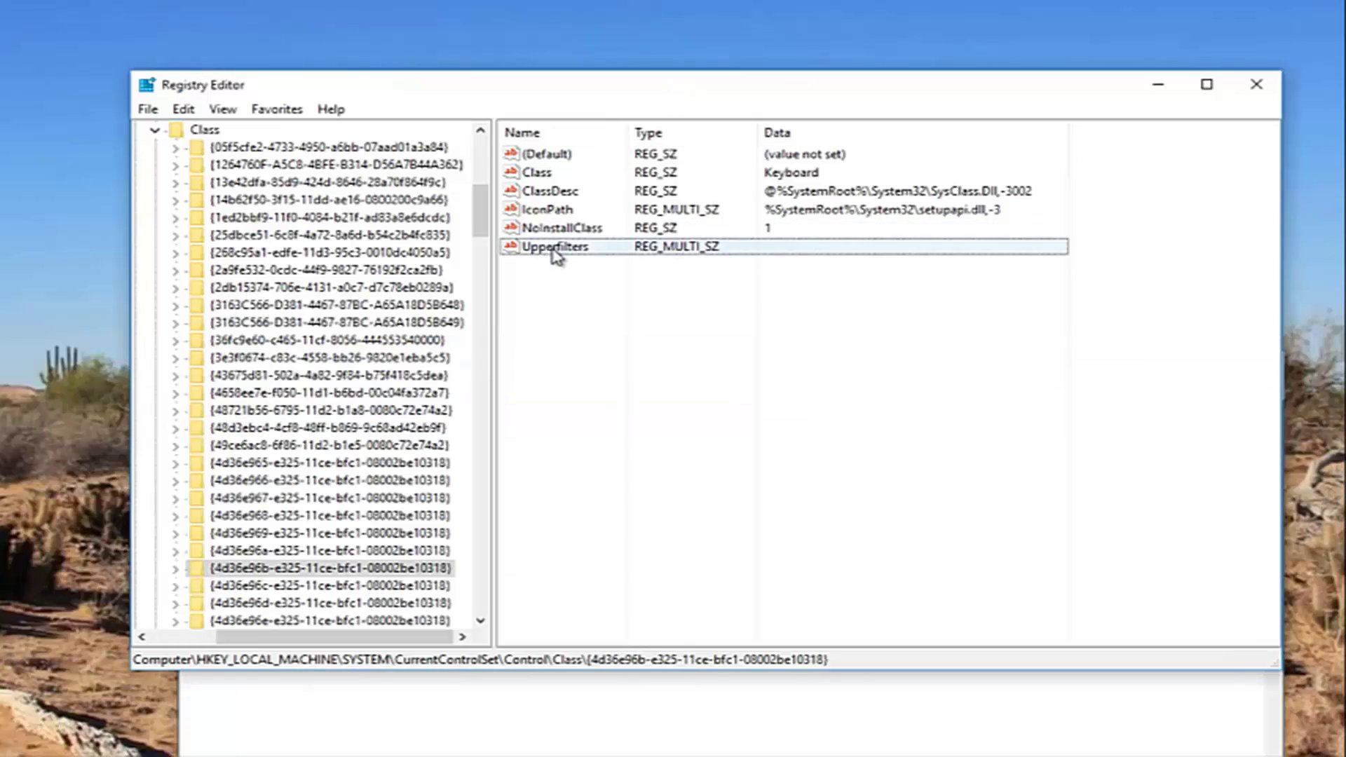
pyautogui.rightClick(553, 251)
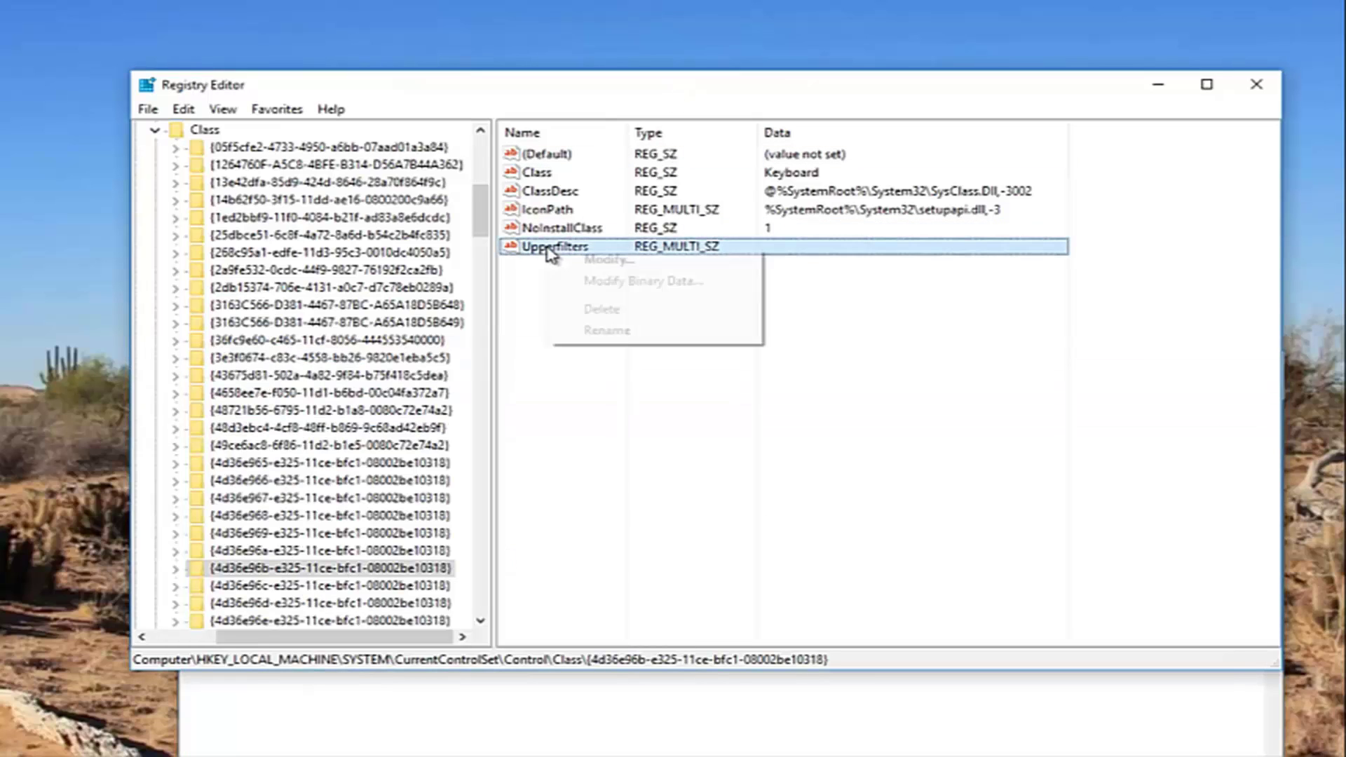
pyautogui.click(594, 262)
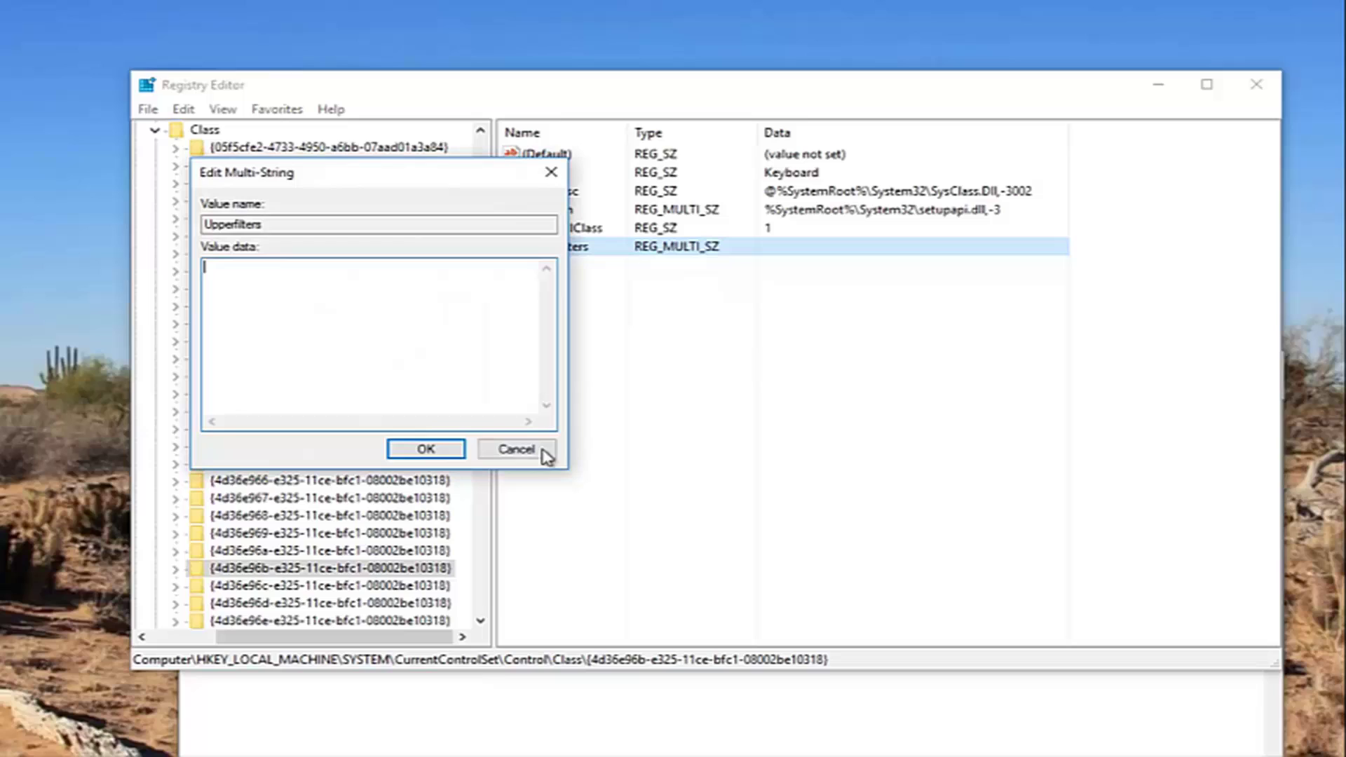
pyautogui.click(351, 718)
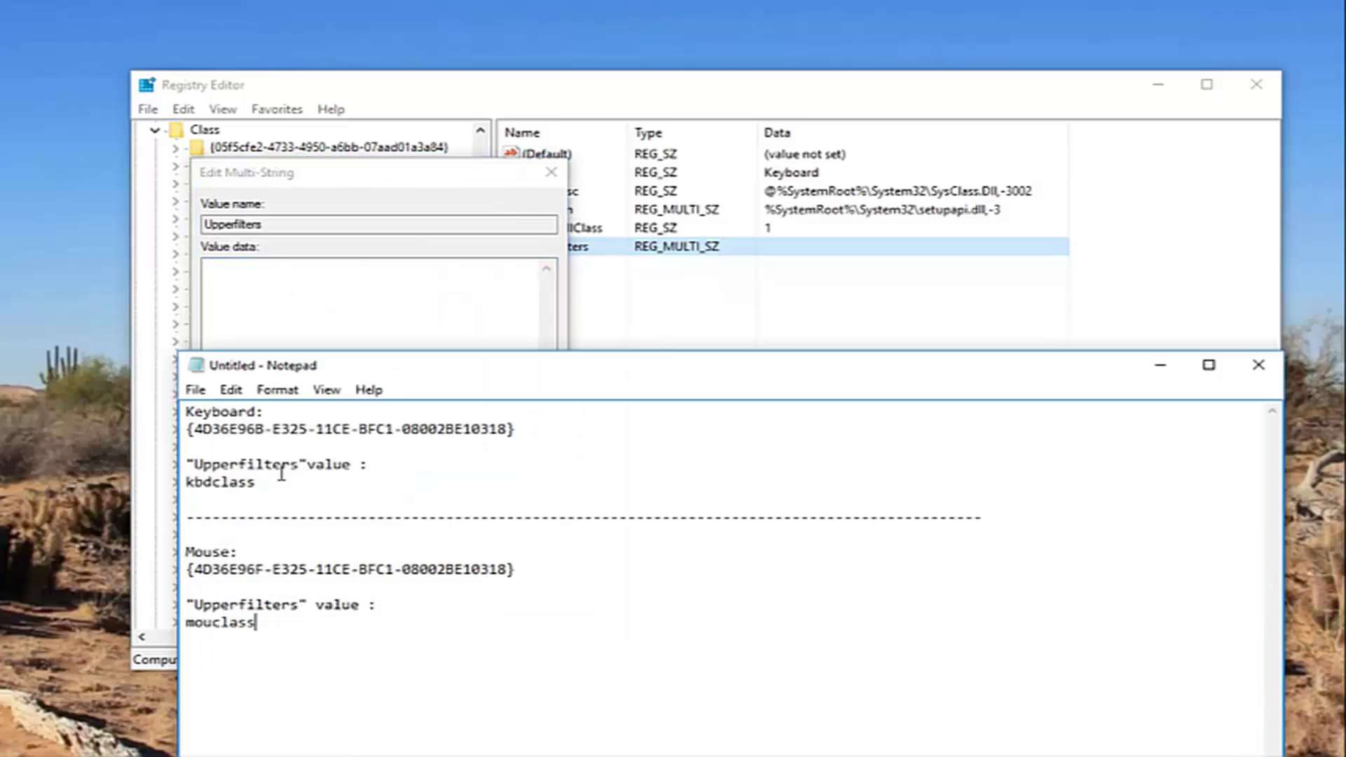
pyautogui.doubleClick(231, 481)
pyautogui.rightClick(223, 485)
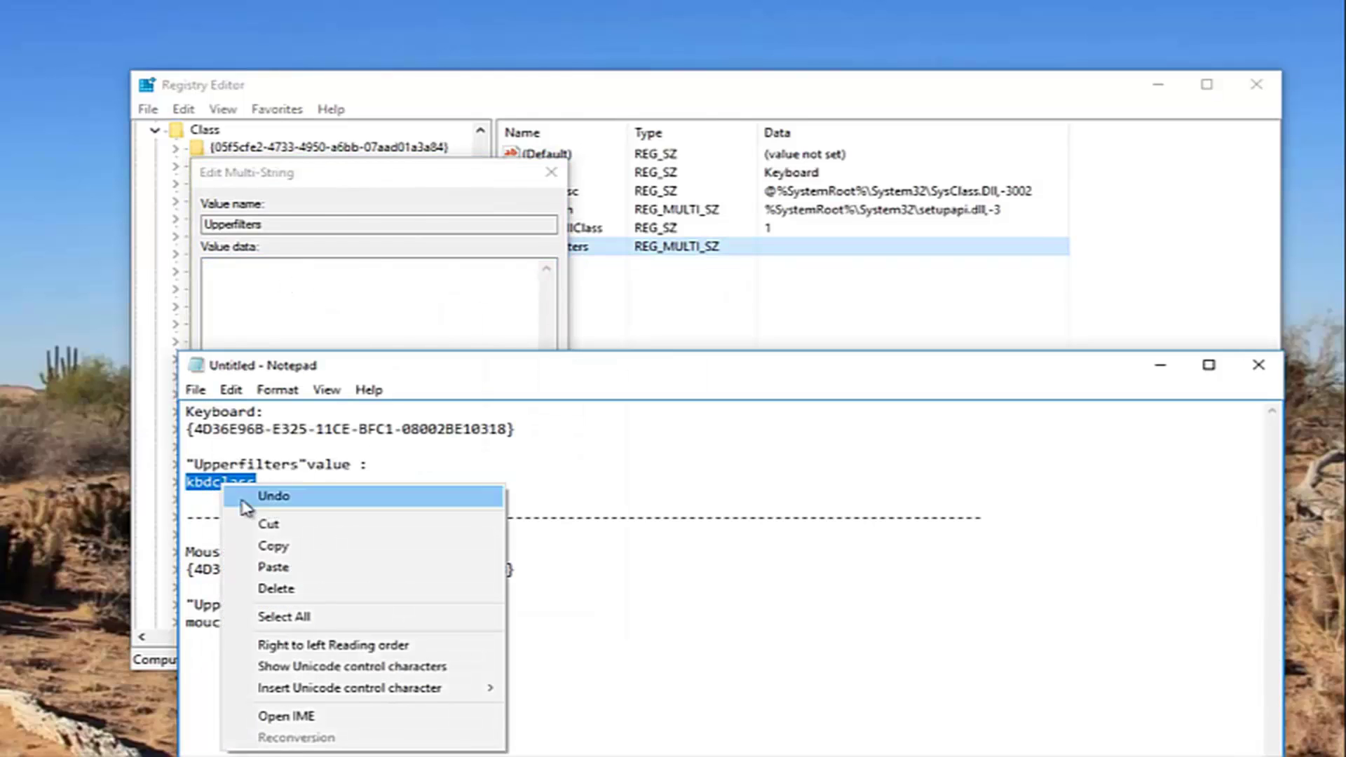
pyautogui.click(280, 546)
# Paste kbdclass as the Upperfilters value data, save it, and dismiss the empty-string warning
pyautogui.click(1159, 366)
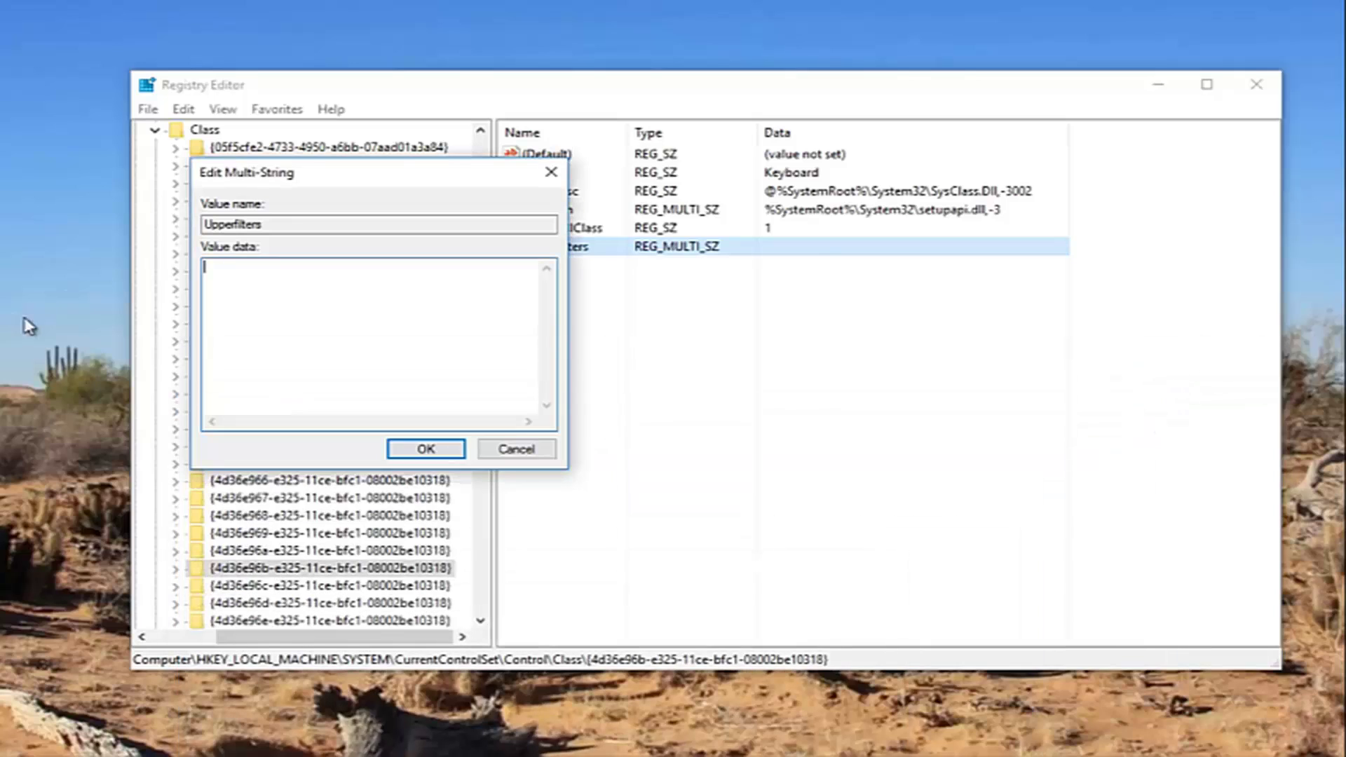
pyautogui.rightClick(271, 288)
pyautogui.click(299, 370)
pyautogui.click(426, 449)
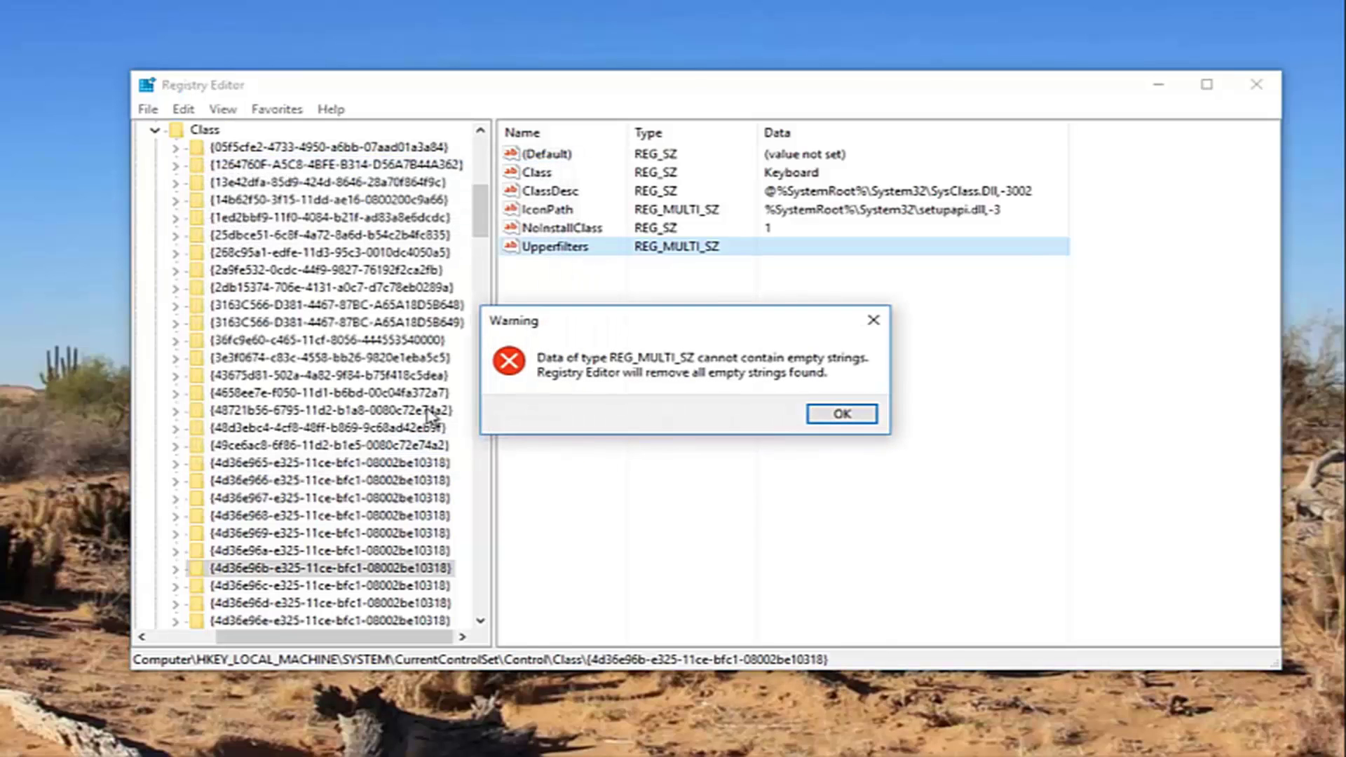
pyautogui.click(827, 415)
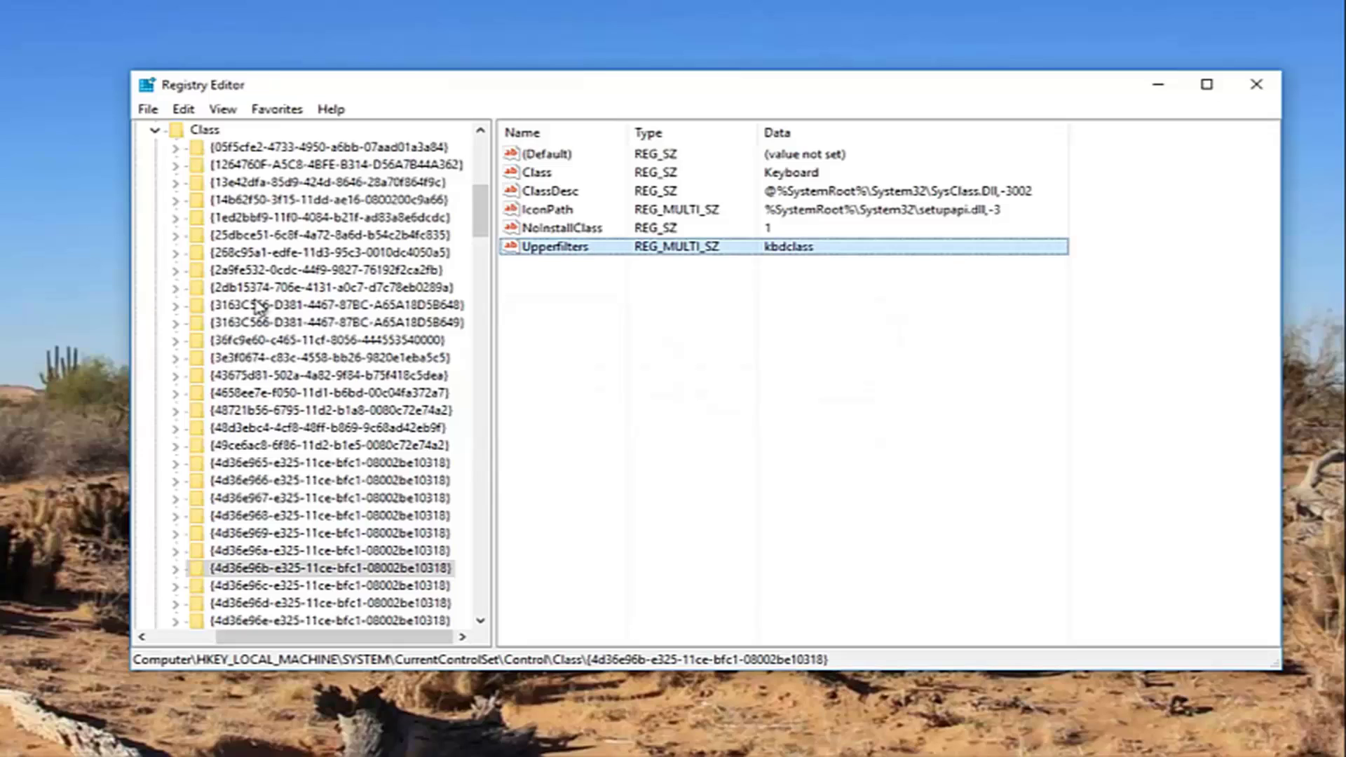
pyautogui.click(627, 356)
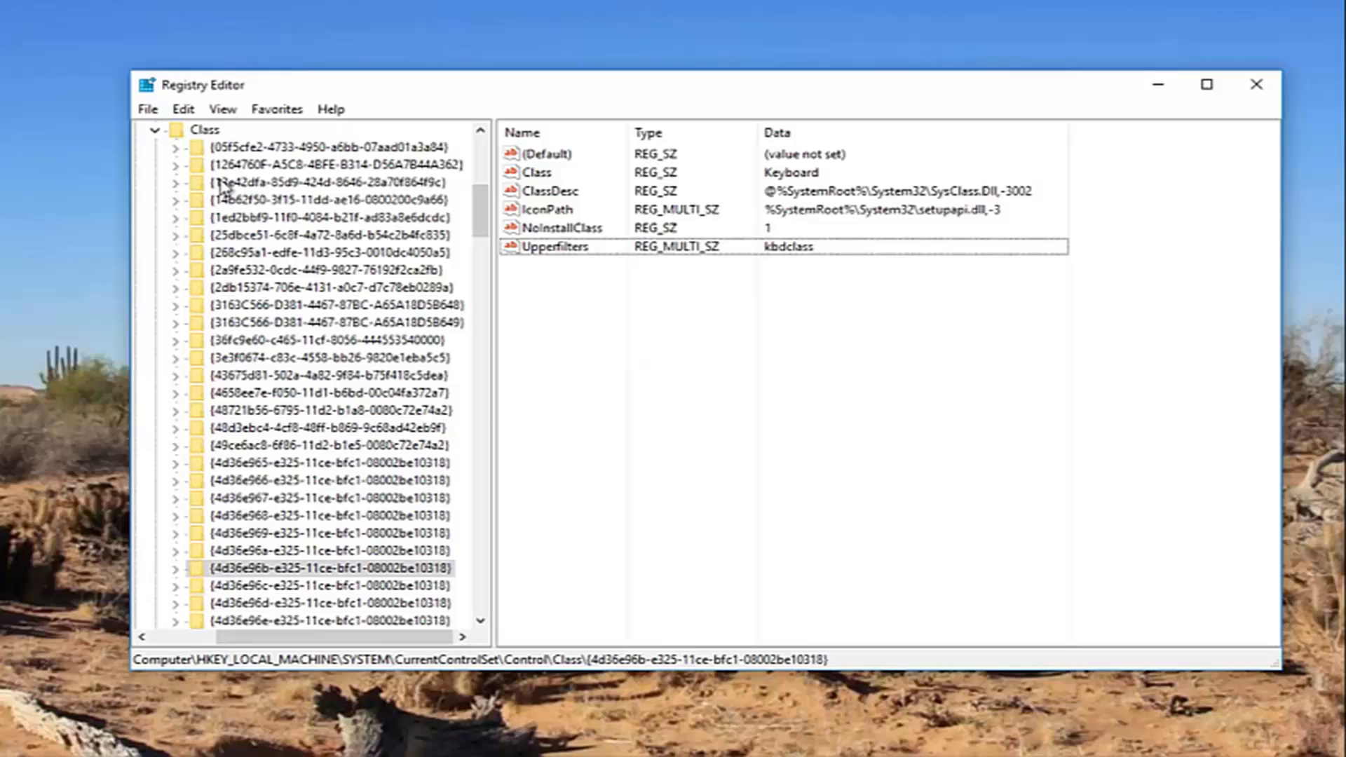
# From the Class key, open Edit > Find and clear the previous search text
pyautogui.click(202, 131)
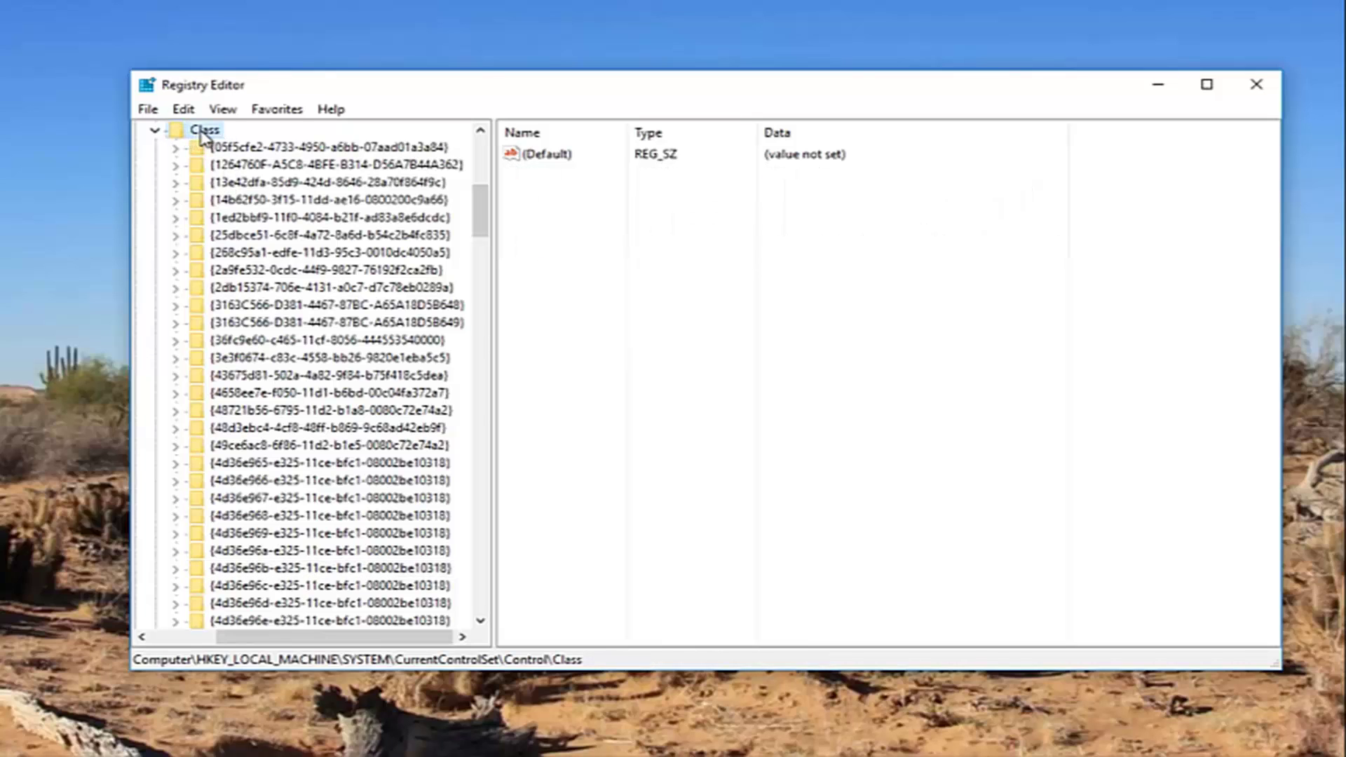
pyautogui.click(185, 112)
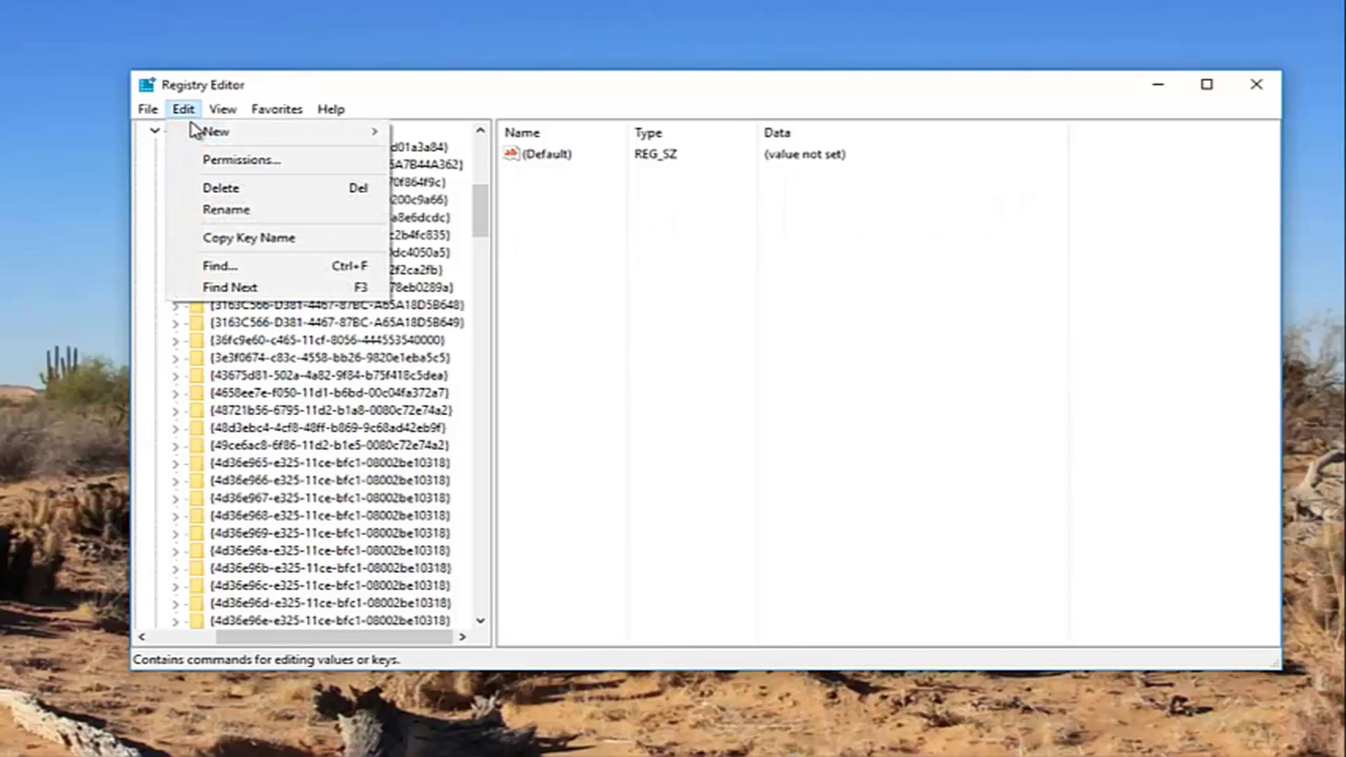
pyautogui.click(226, 270)
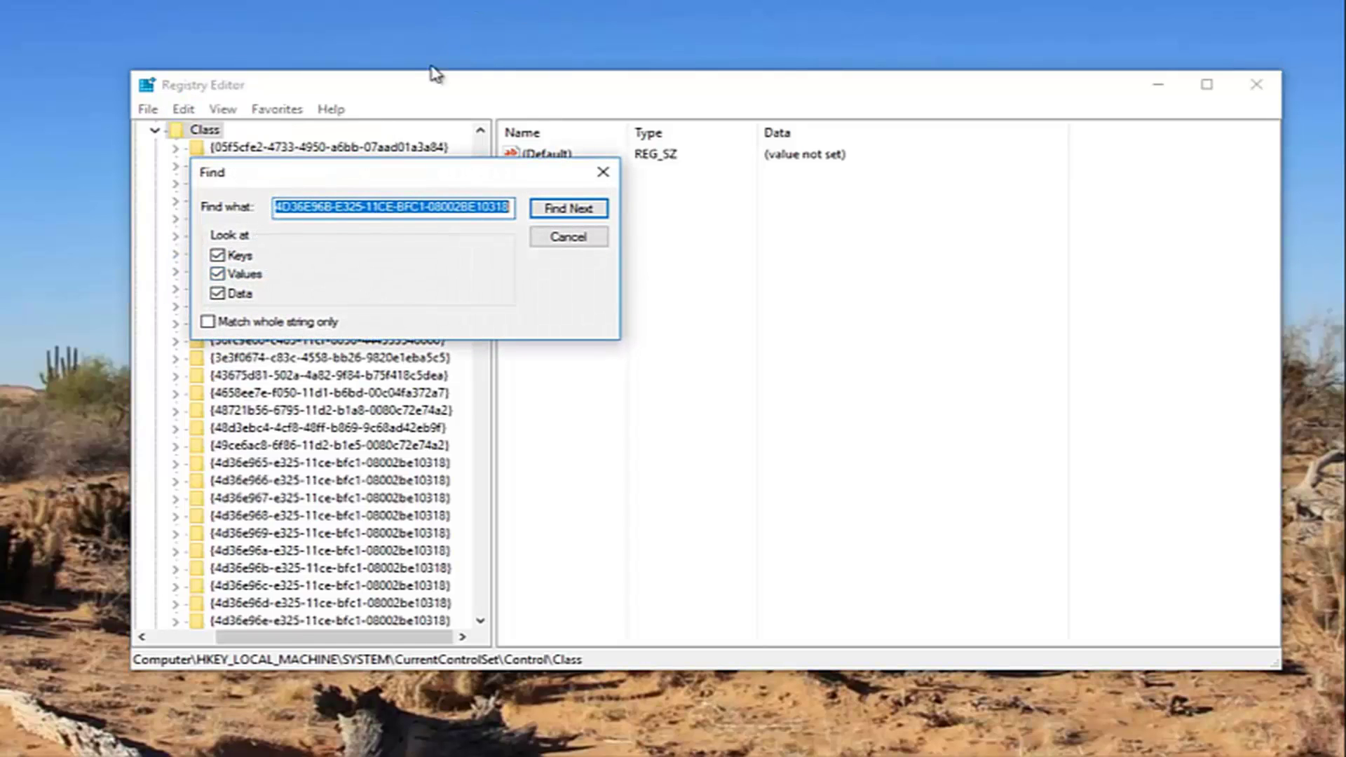
pyautogui.press('BackSpace')
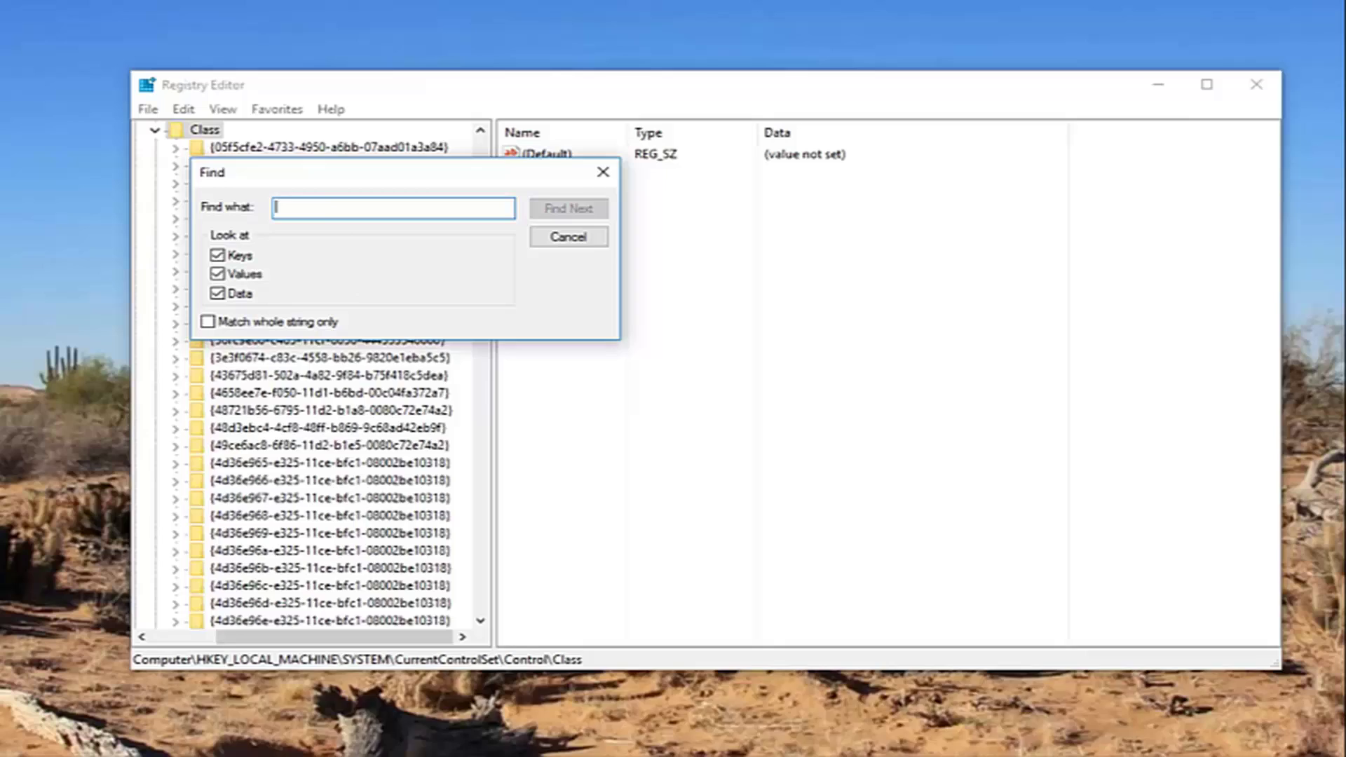
# Paste the Mouse GUID from Notepad into Find what and find {4d36e96f-e325-11ce-bfc1-08002be10318}
pyautogui.hotkey('alt', 'Tab')
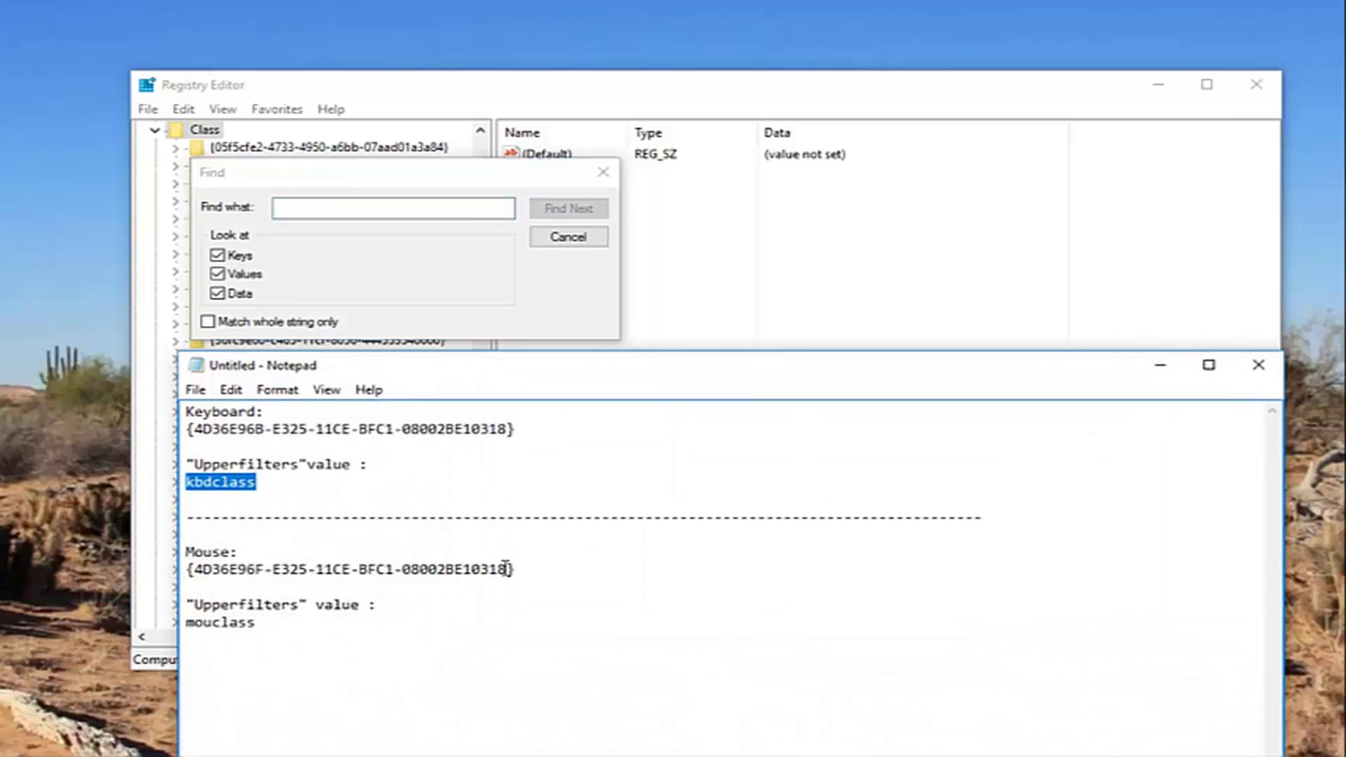
pyautogui.moveTo(506, 569); pyautogui.dragTo(196, 569)
pyautogui.rightClick(200, 569)
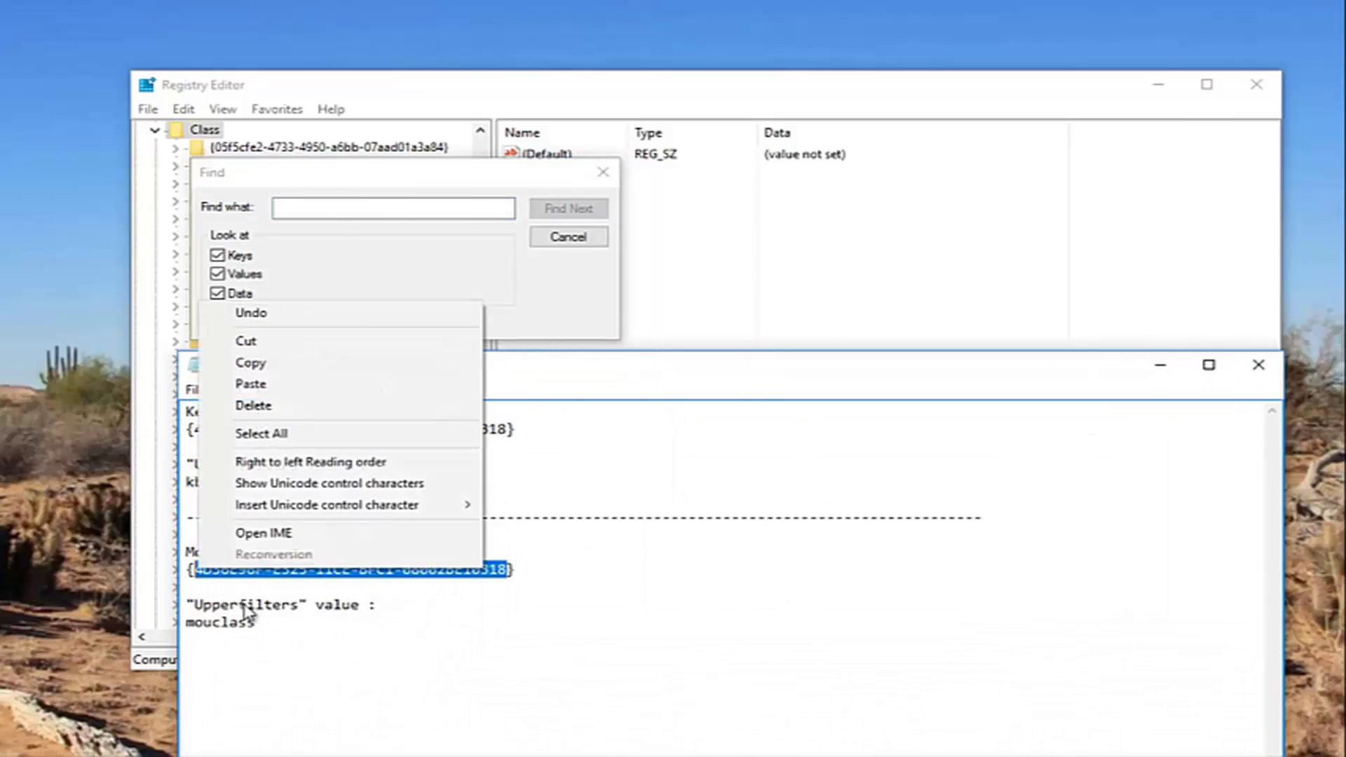
pyautogui.click(259, 363)
pyautogui.click(1160, 364)
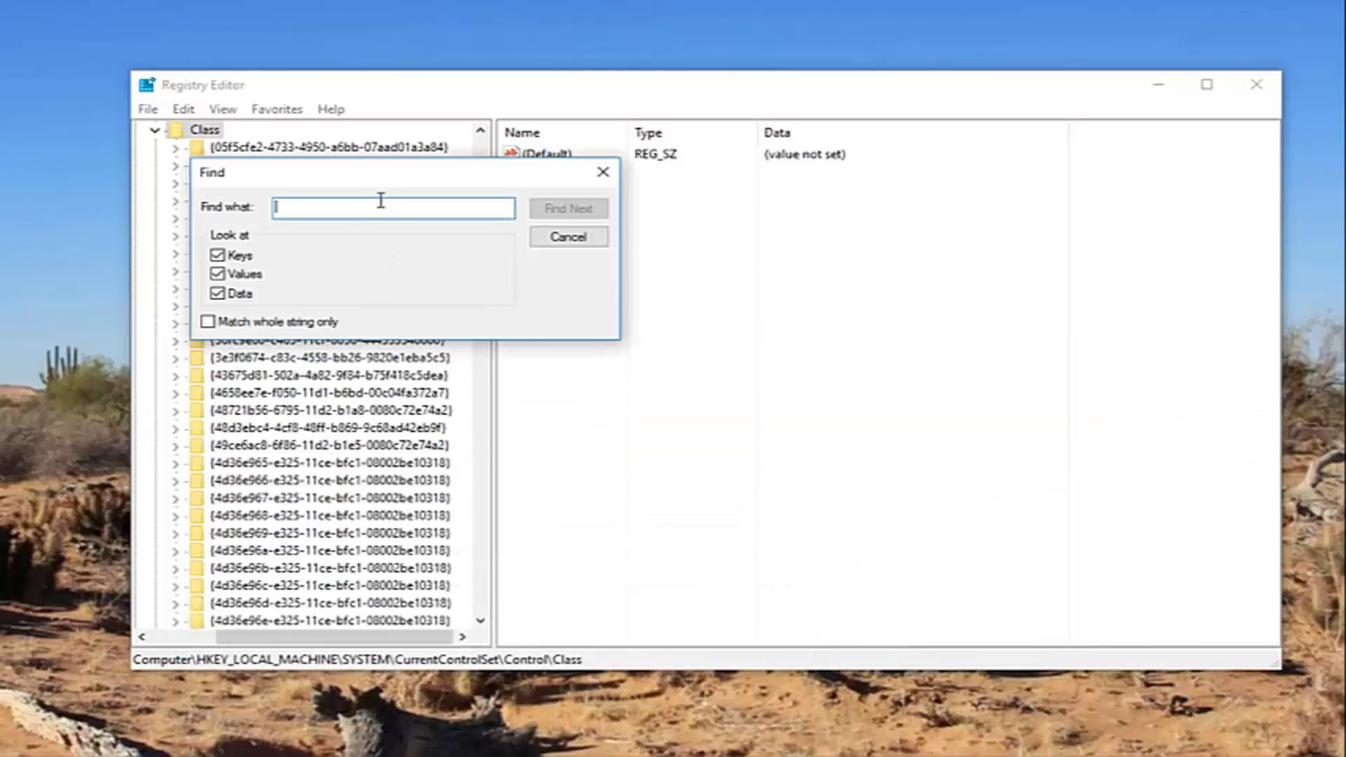
pyautogui.rightClick(348, 211)
pyautogui.click(397, 285)
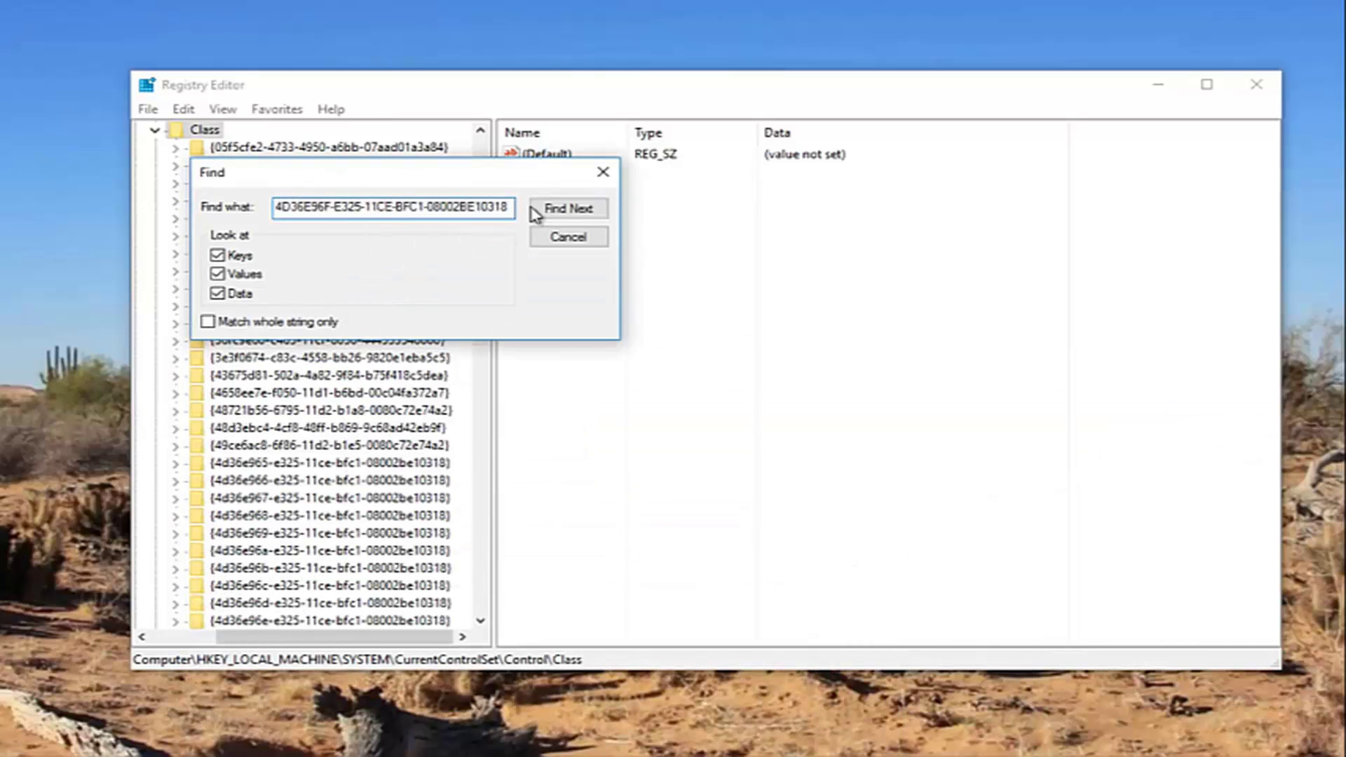
pyautogui.click(558, 210)
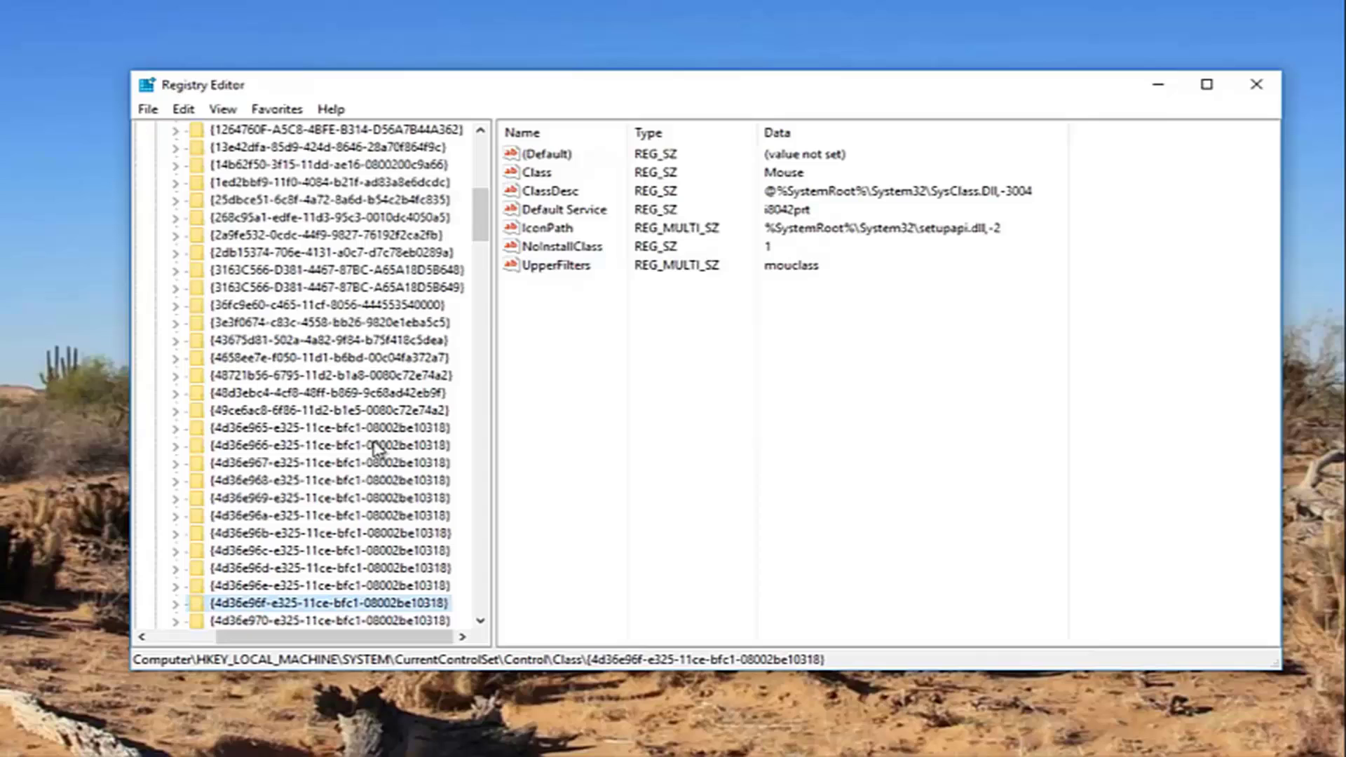
# Delete the Mouse key's UpperFilters value, confirm, and reselect the {4d36e96f-…} key
pyautogui.scroll(-1, 231, 592)
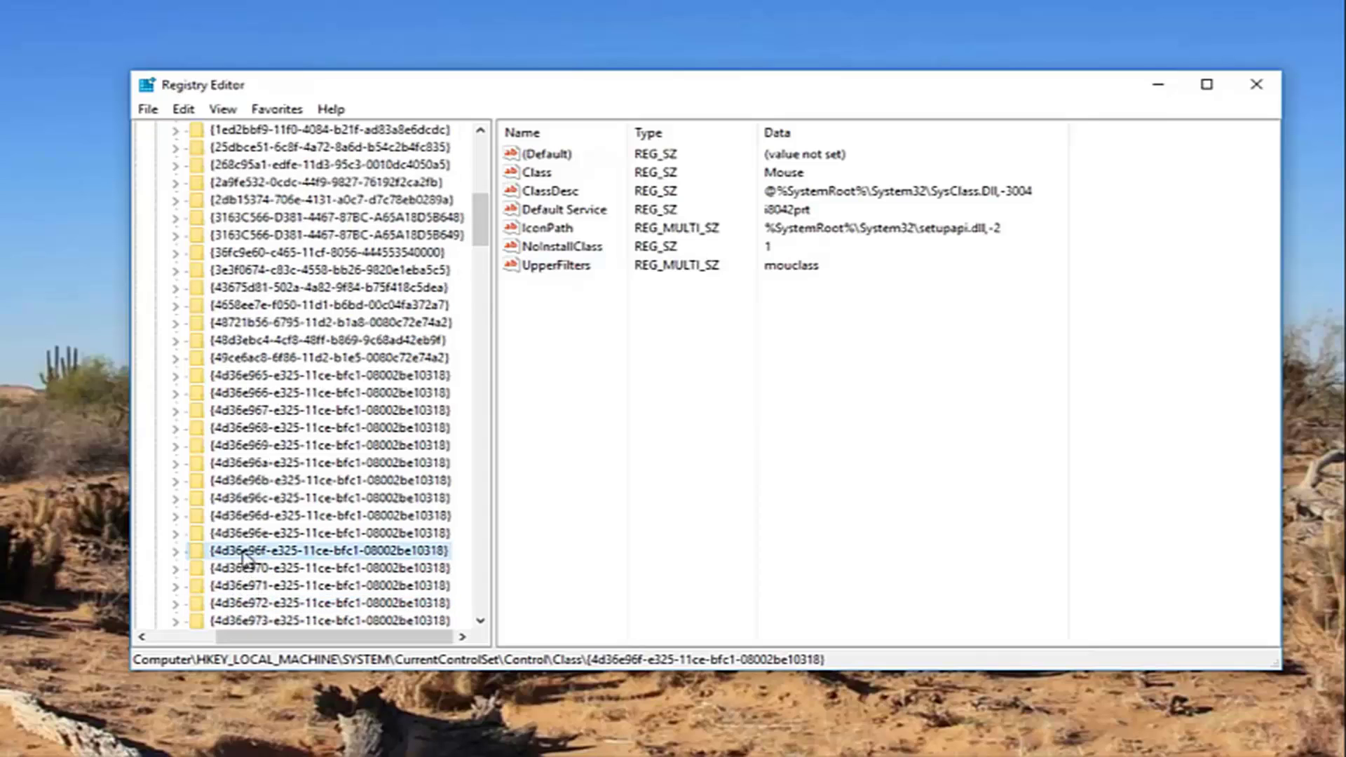
pyautogui.click(566, 269)
pyautogui.press('Delete')
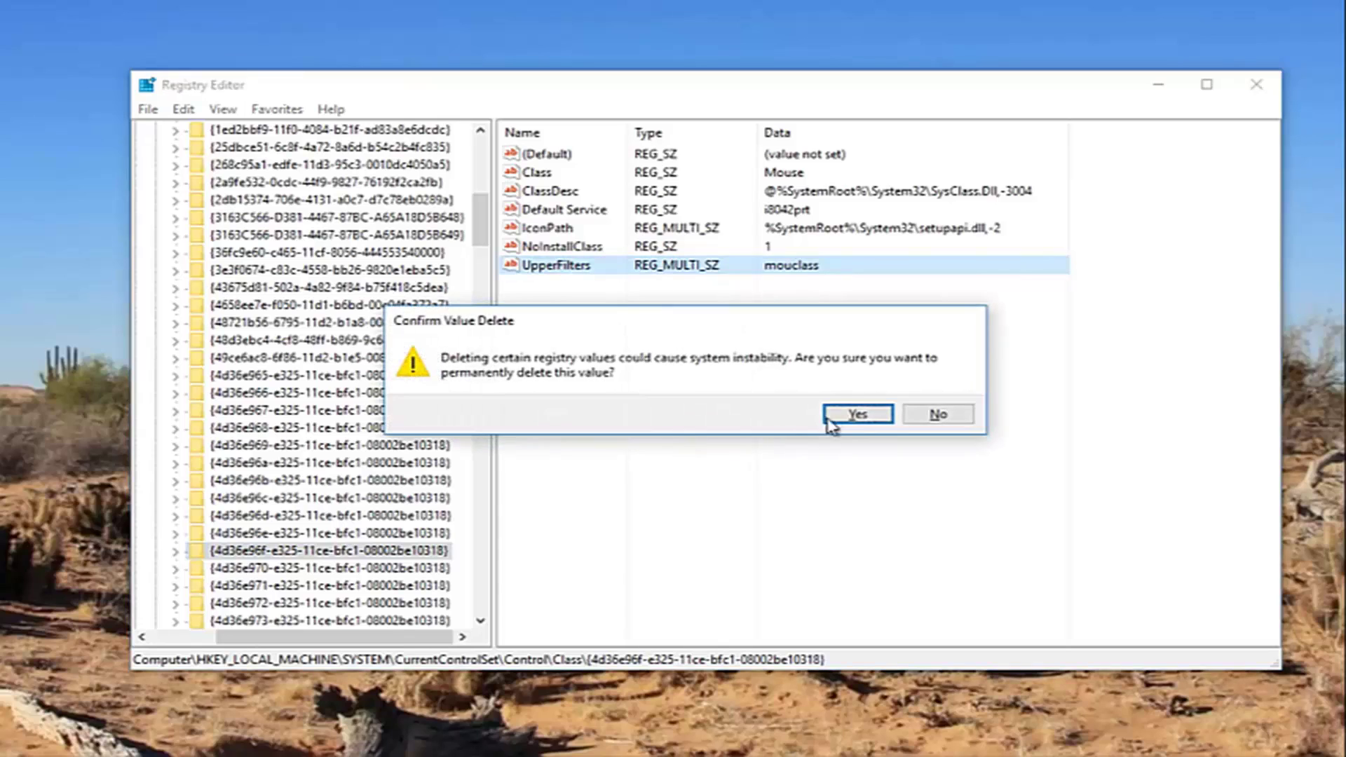
pyautogui.click(856, 414)
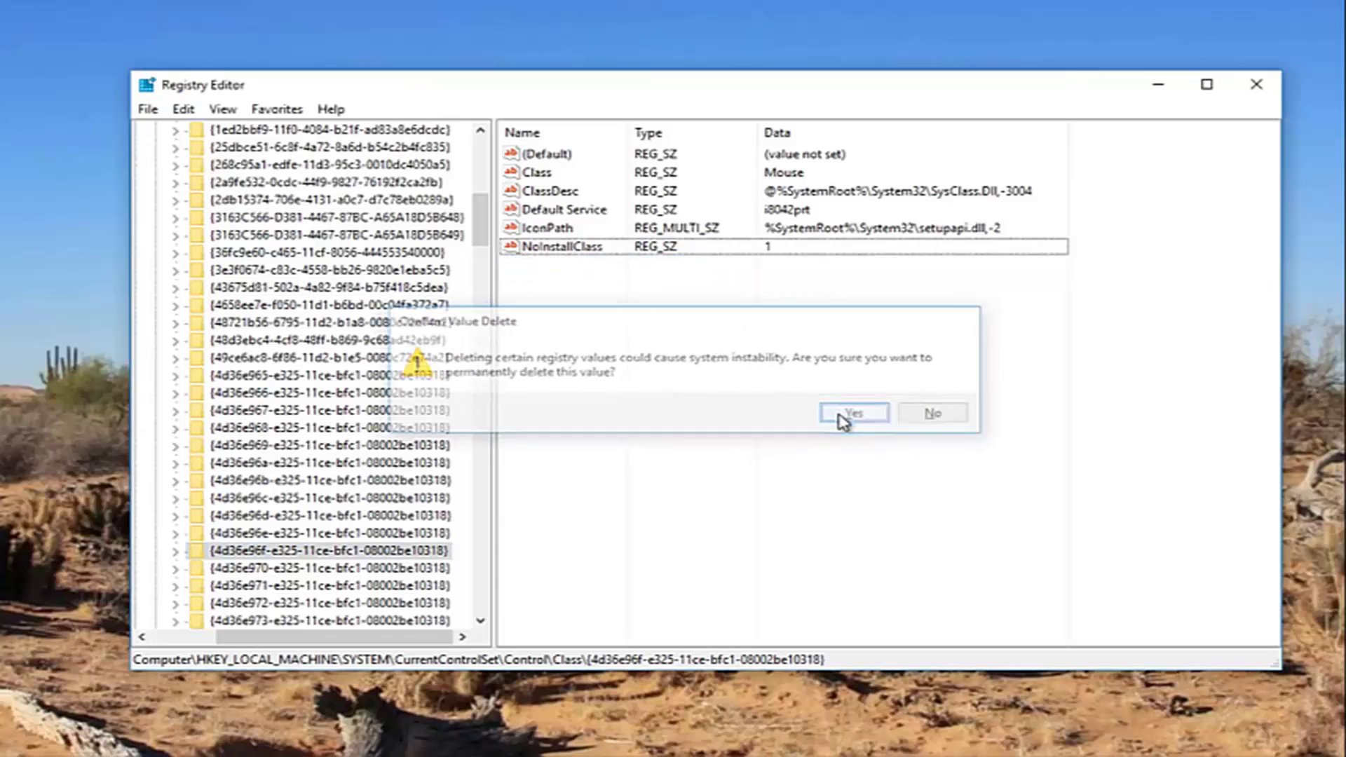
pyautogui.click(263, 554)
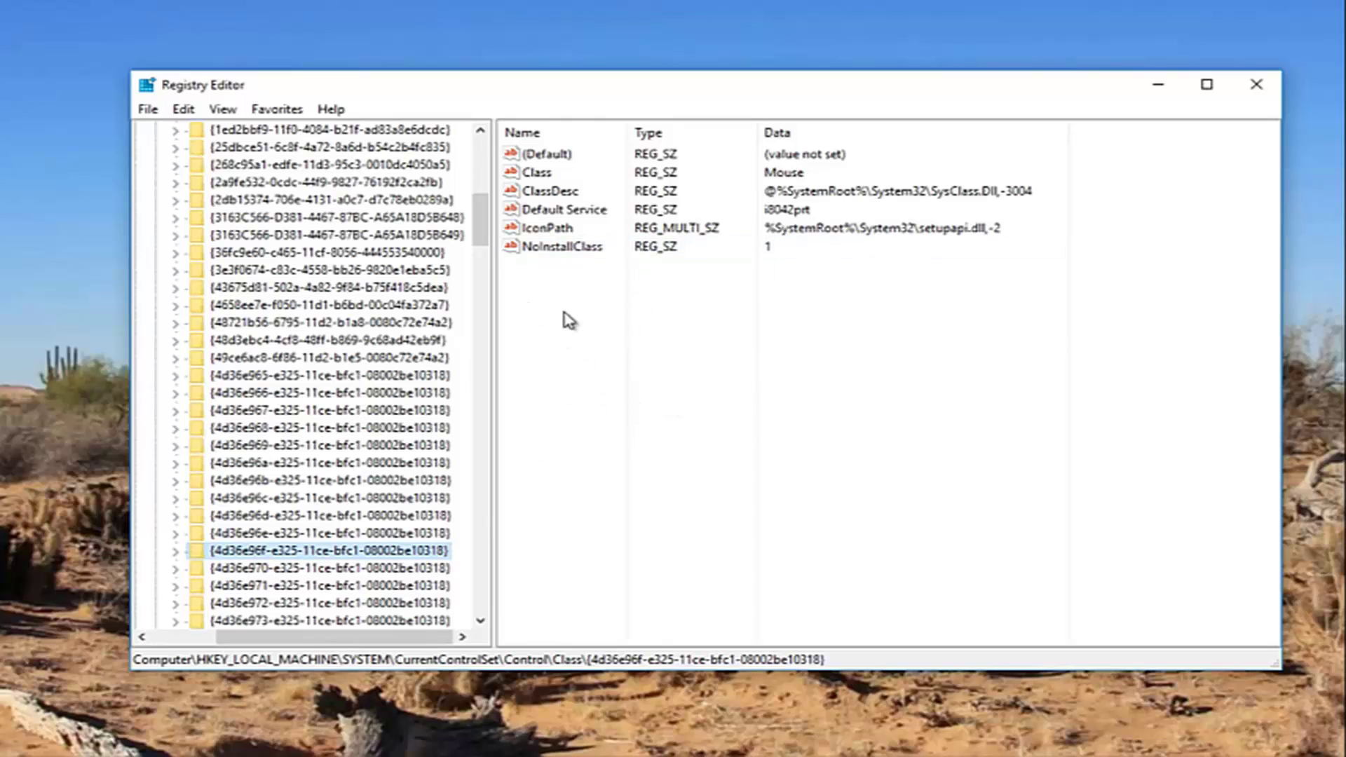
# Add a new Multi-String Value to the Mouse class key, keeping the default name
pyautogui.rightClick(254, 557)
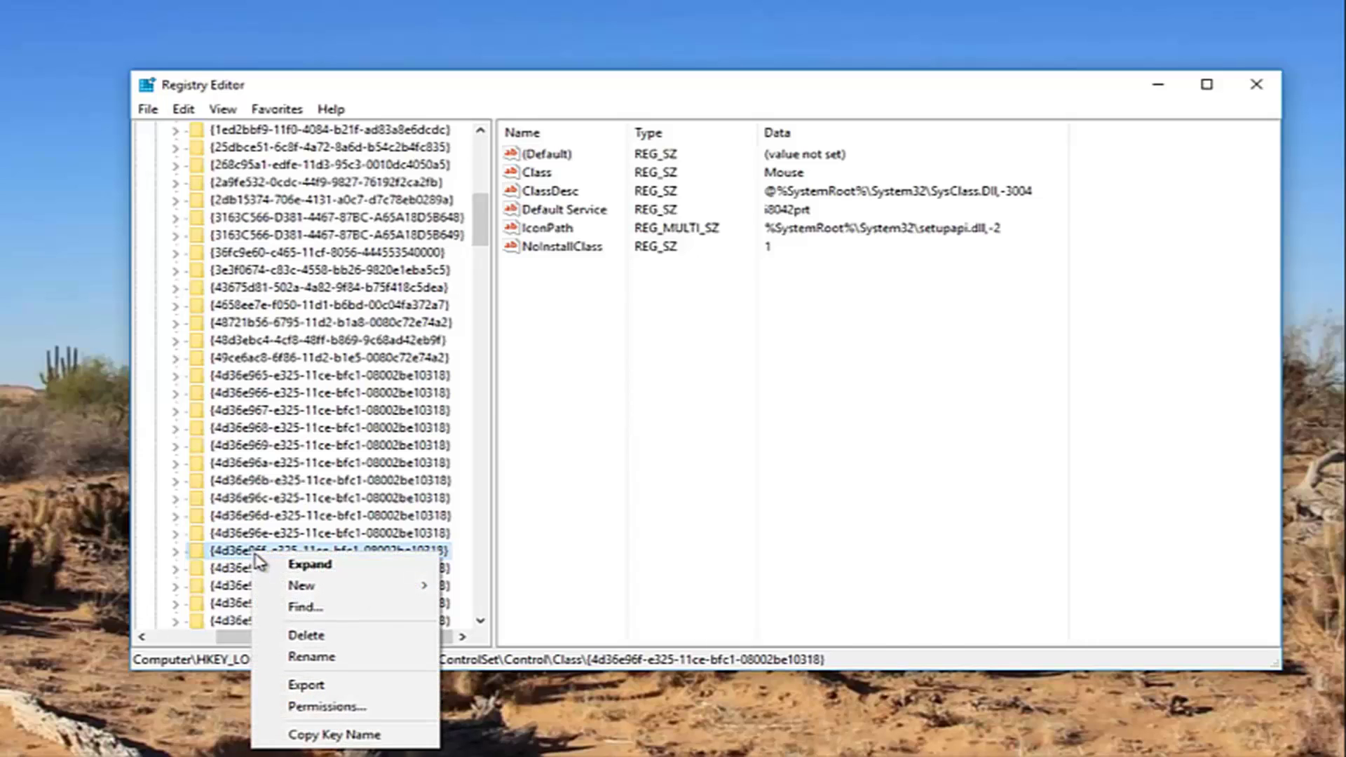
pyautogui.moveTo(291, 589)
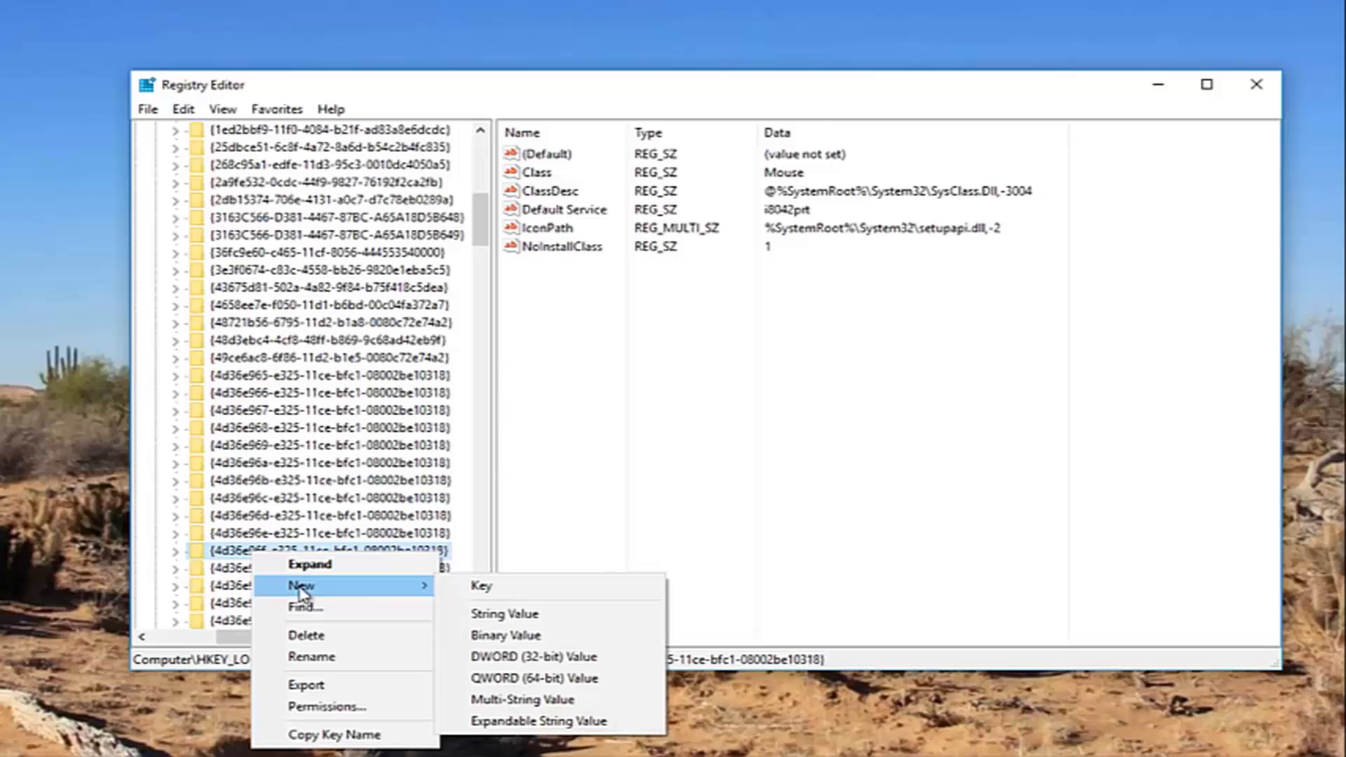
pyautogui.click(502, 706)
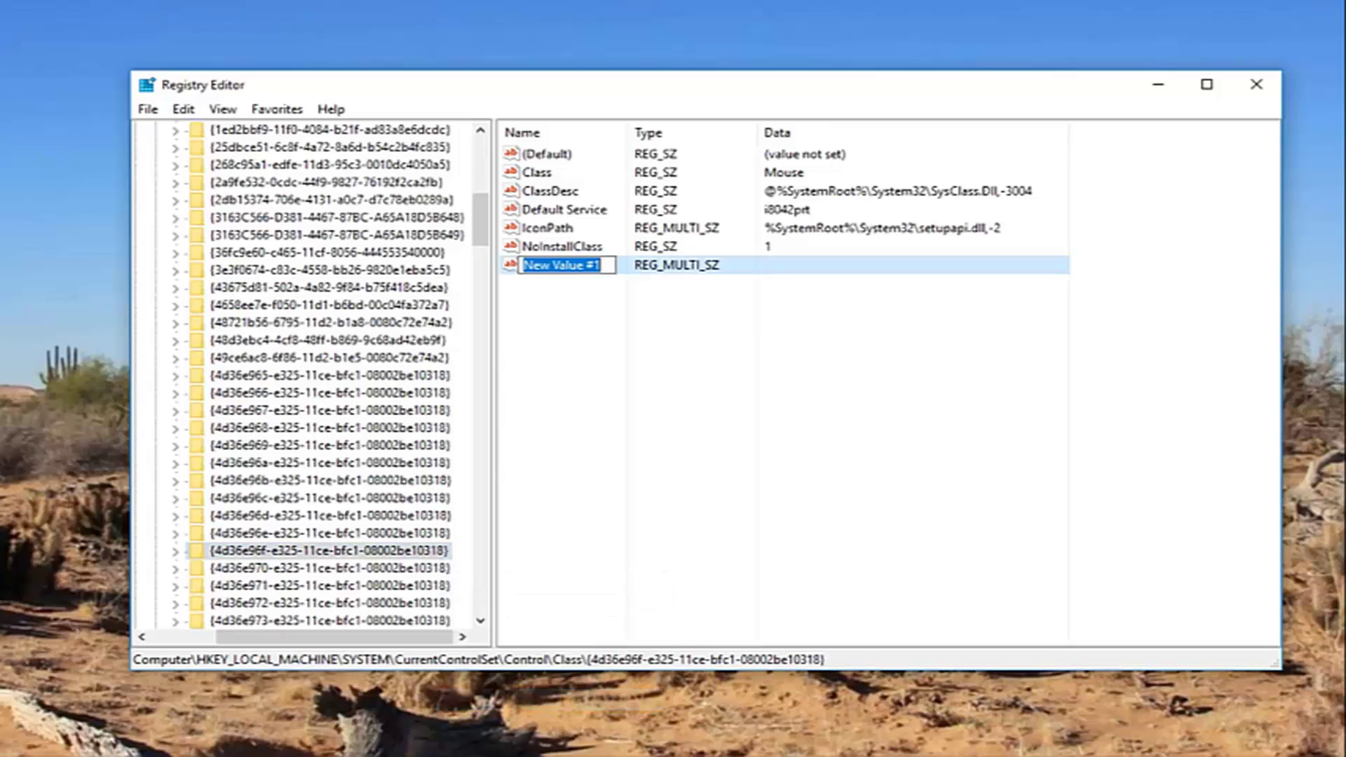
pyautogui.press('Return')
# Rename New Value #1 to Upperfilters using the name copied from the Notepad notes
pyautogui.hotkey('alt', 'Tab')
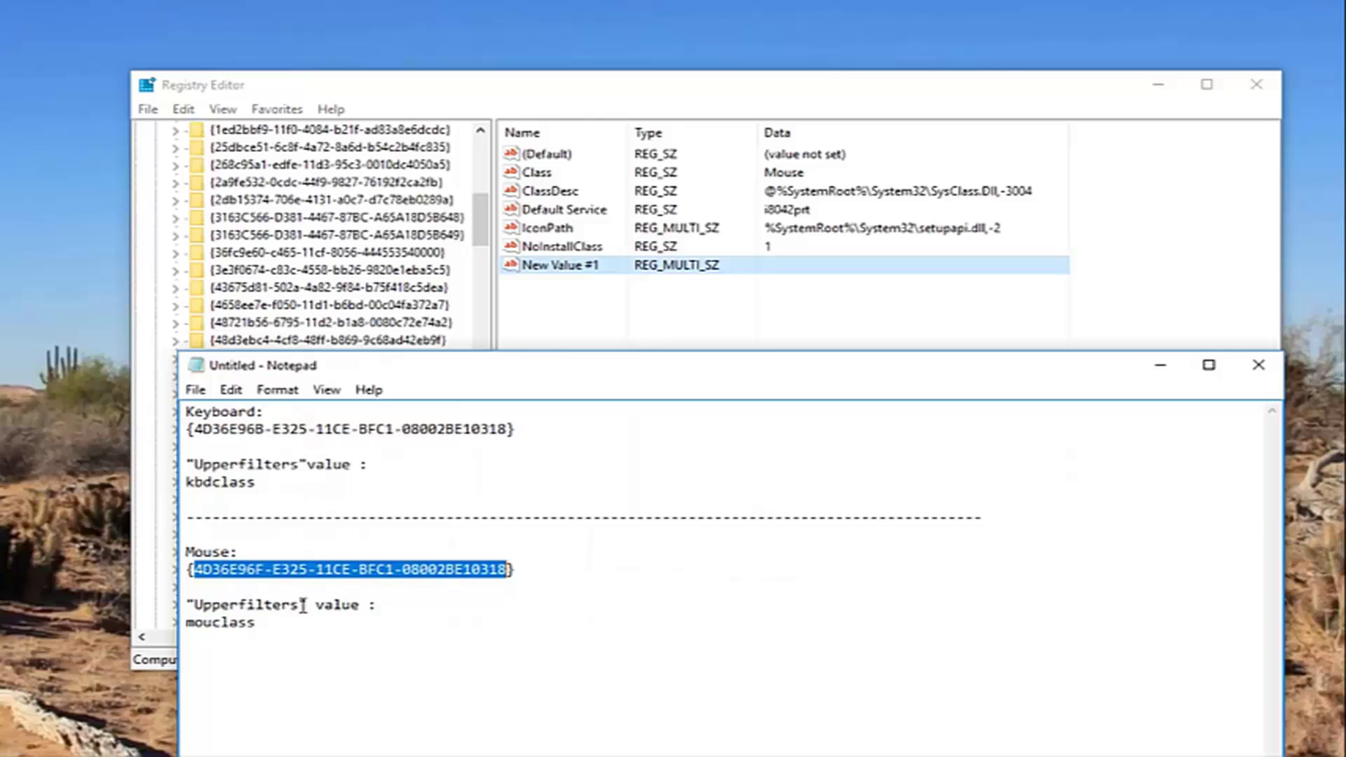
pyautogui.moveTo(303, 604); pyautogui.dragTo(191, 606)
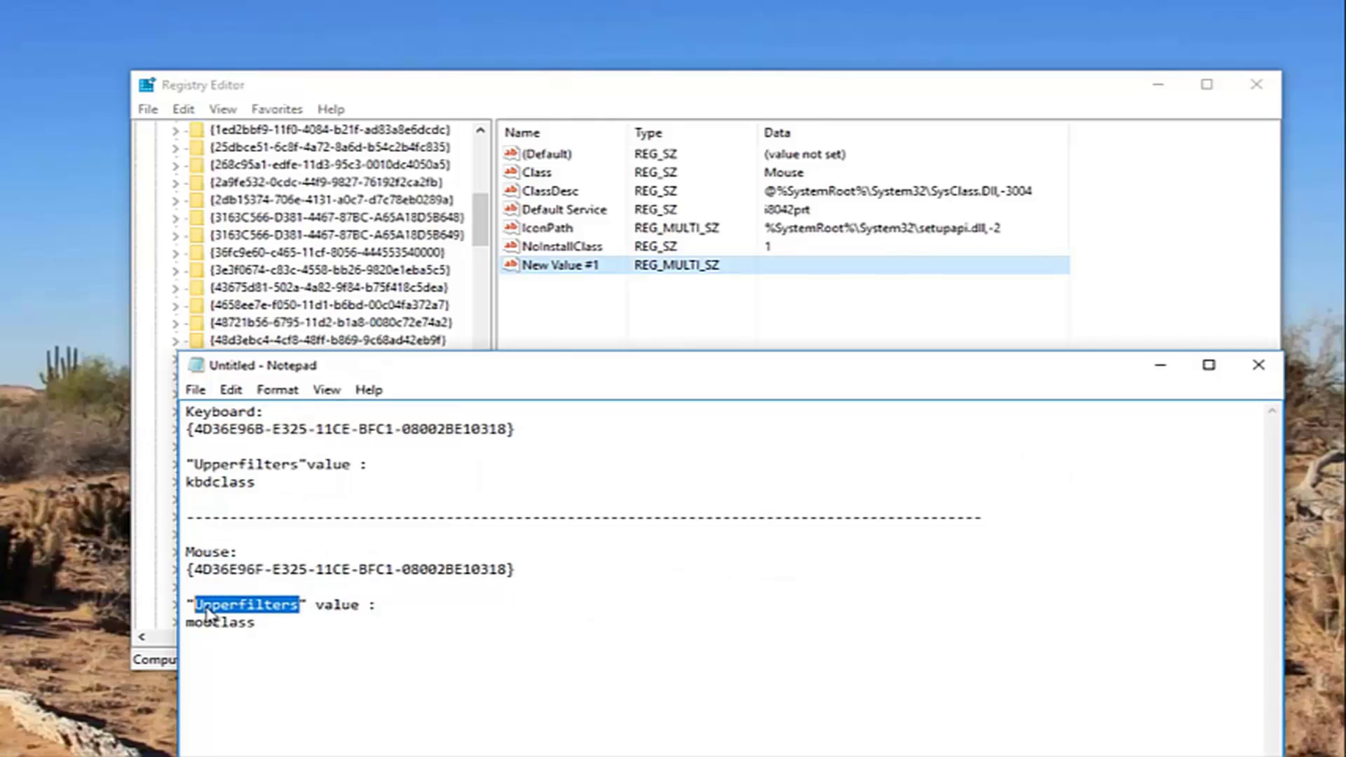
pyautogui.rightClick(199, 607)
pyautogui.click(282, 399)
pyautogui.rightClick(564, 268)
pyautogui.click(606, 354)
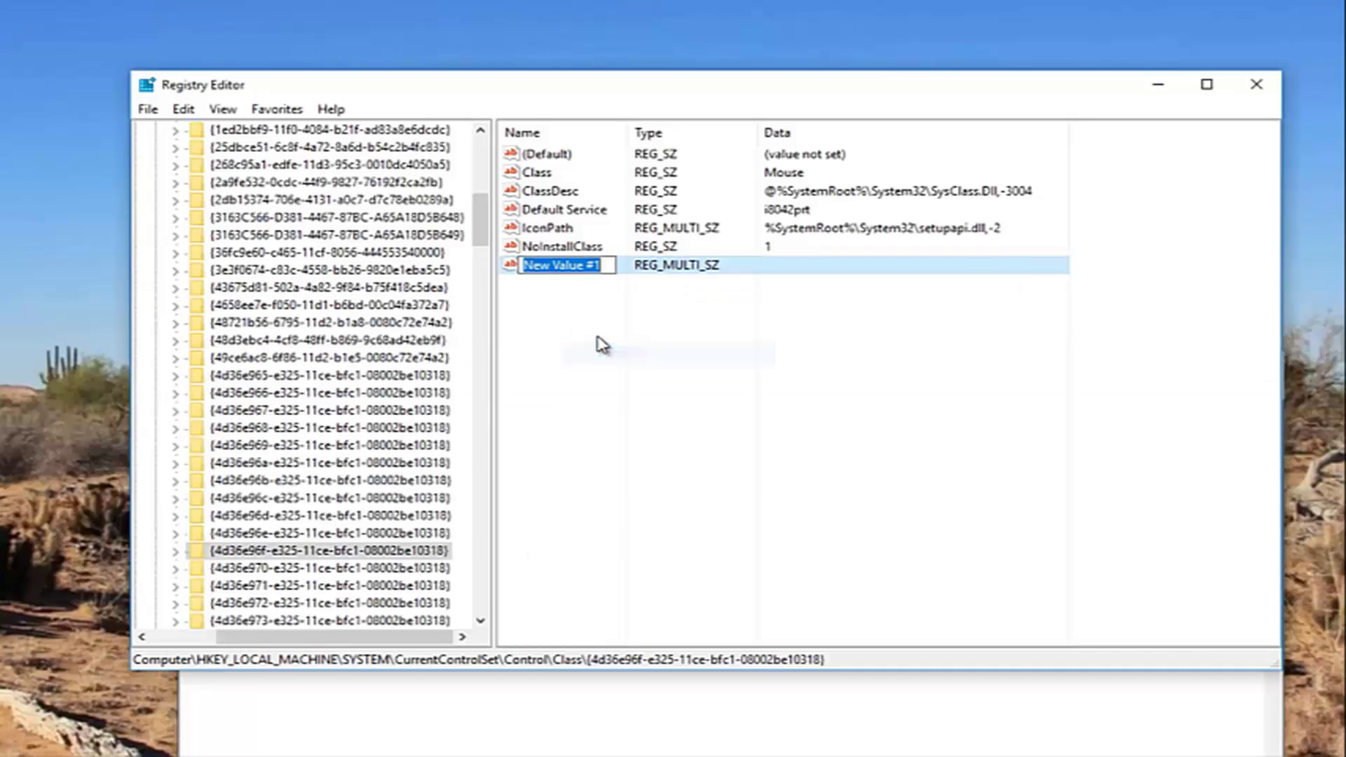
pyautogui.hotkey('ctrl', 'v')
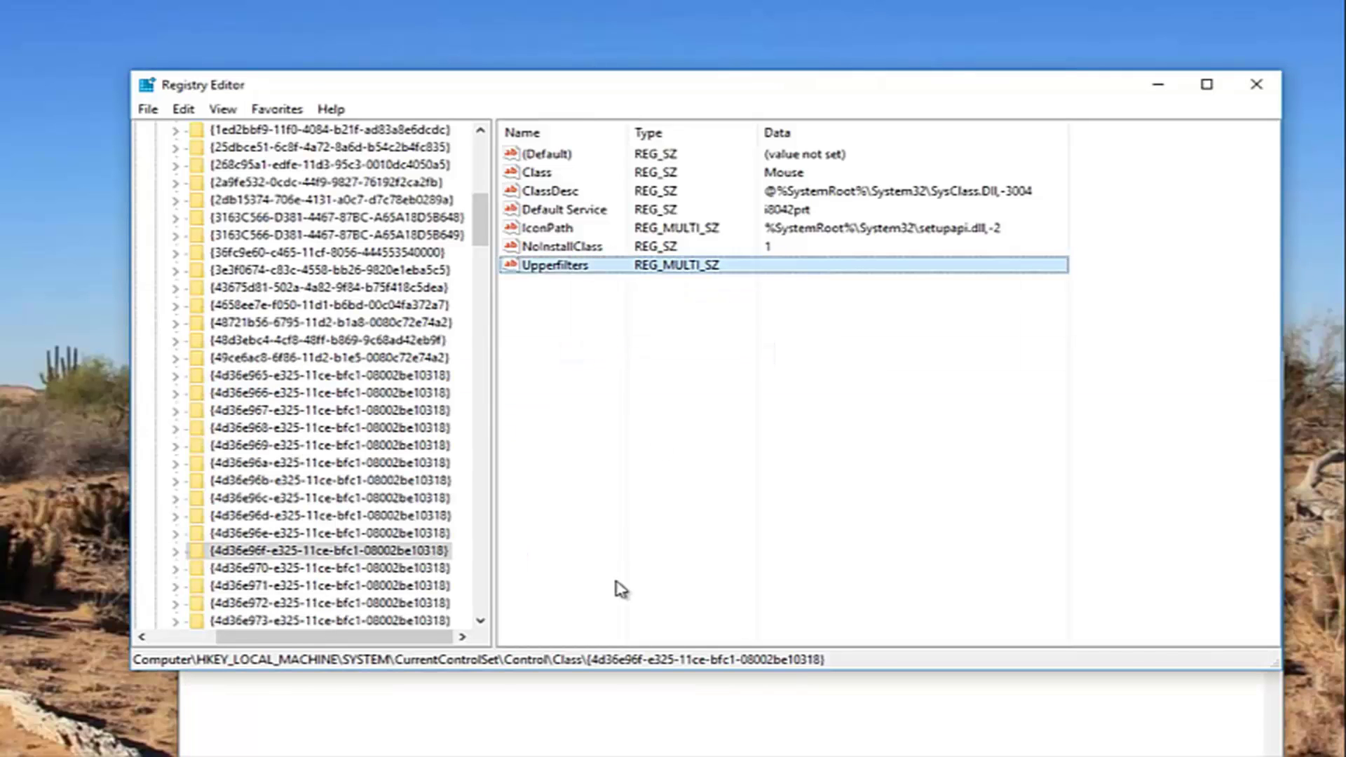
# Copy the word mouclass from the Notepad notes
pyautogui.click(589, 734)
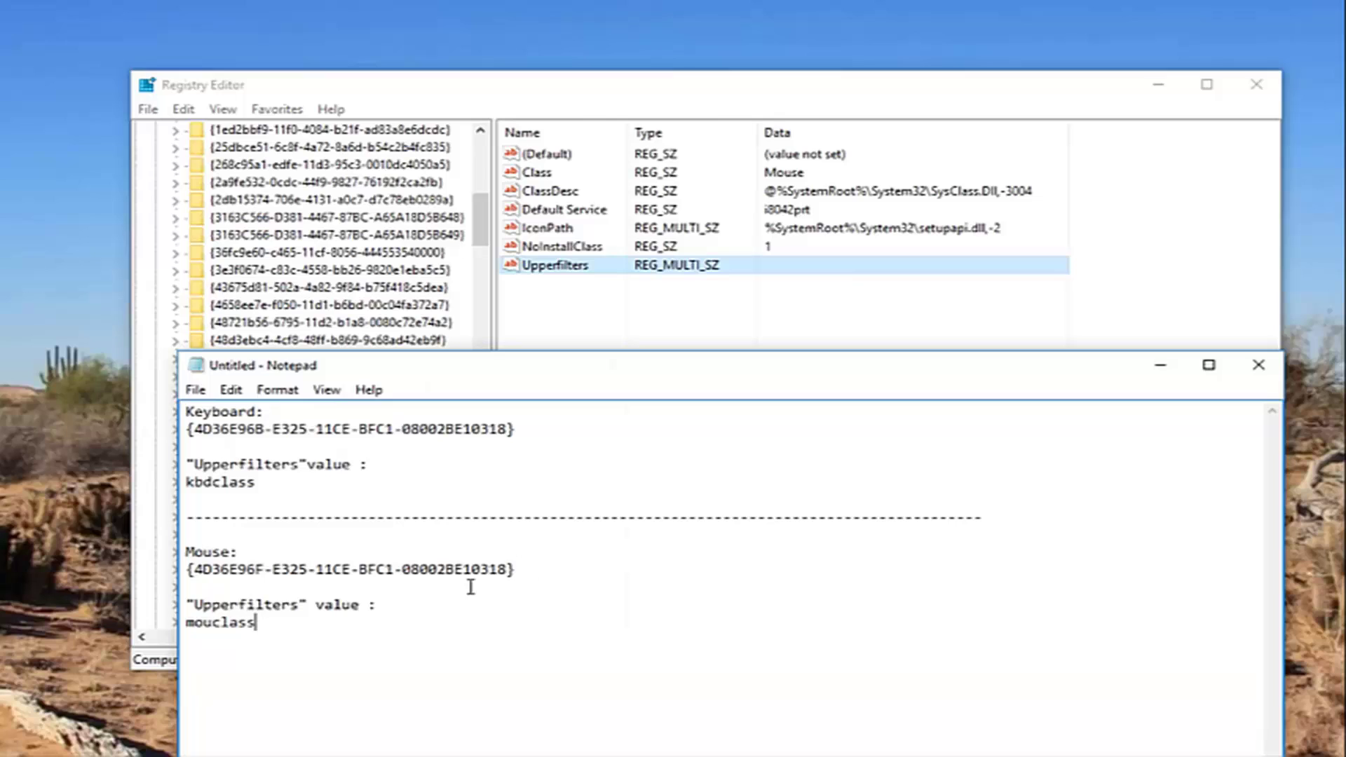
pyautogui.doubleClick(227, 624)
pyautogui.rightClick(216, 626)
pyautogui.click(277, 419)
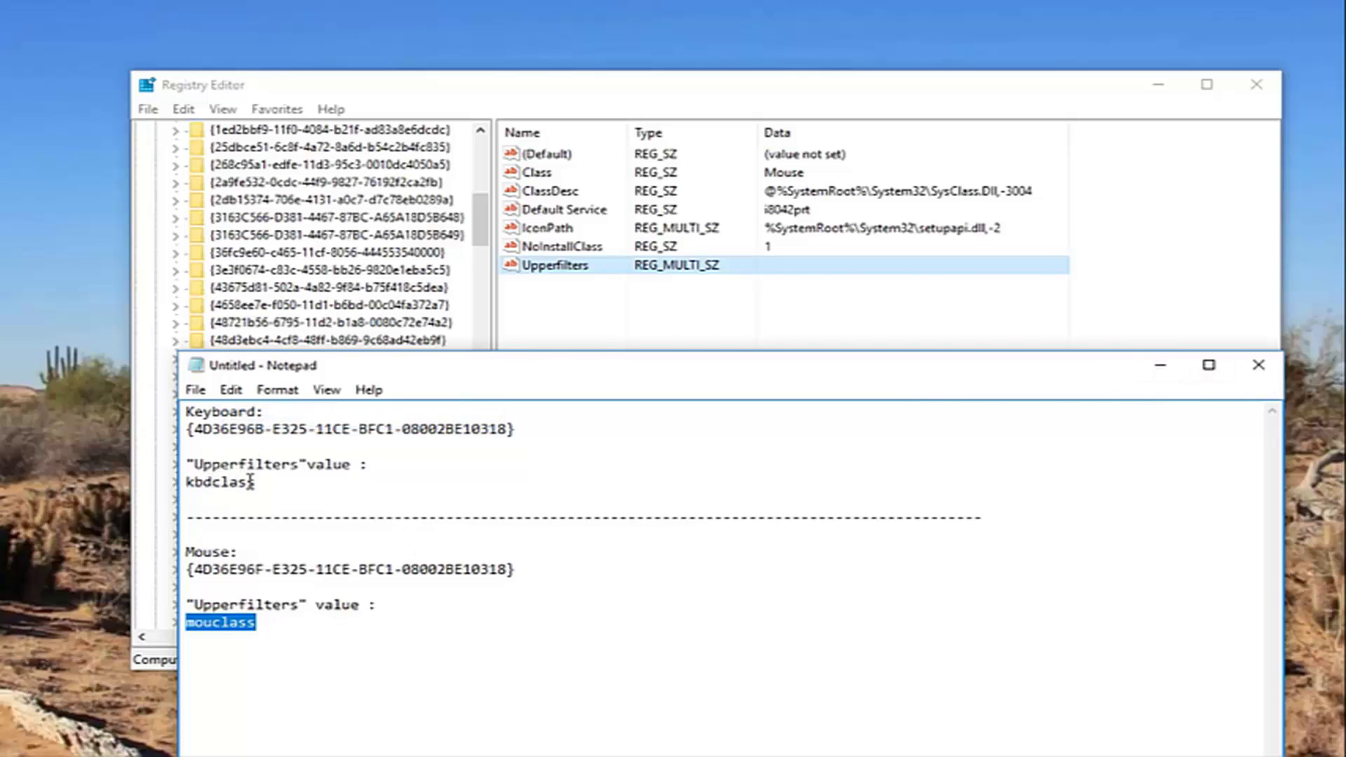
pyautogui.rightClick(233, 622)
pyautogui.click(282, 413)
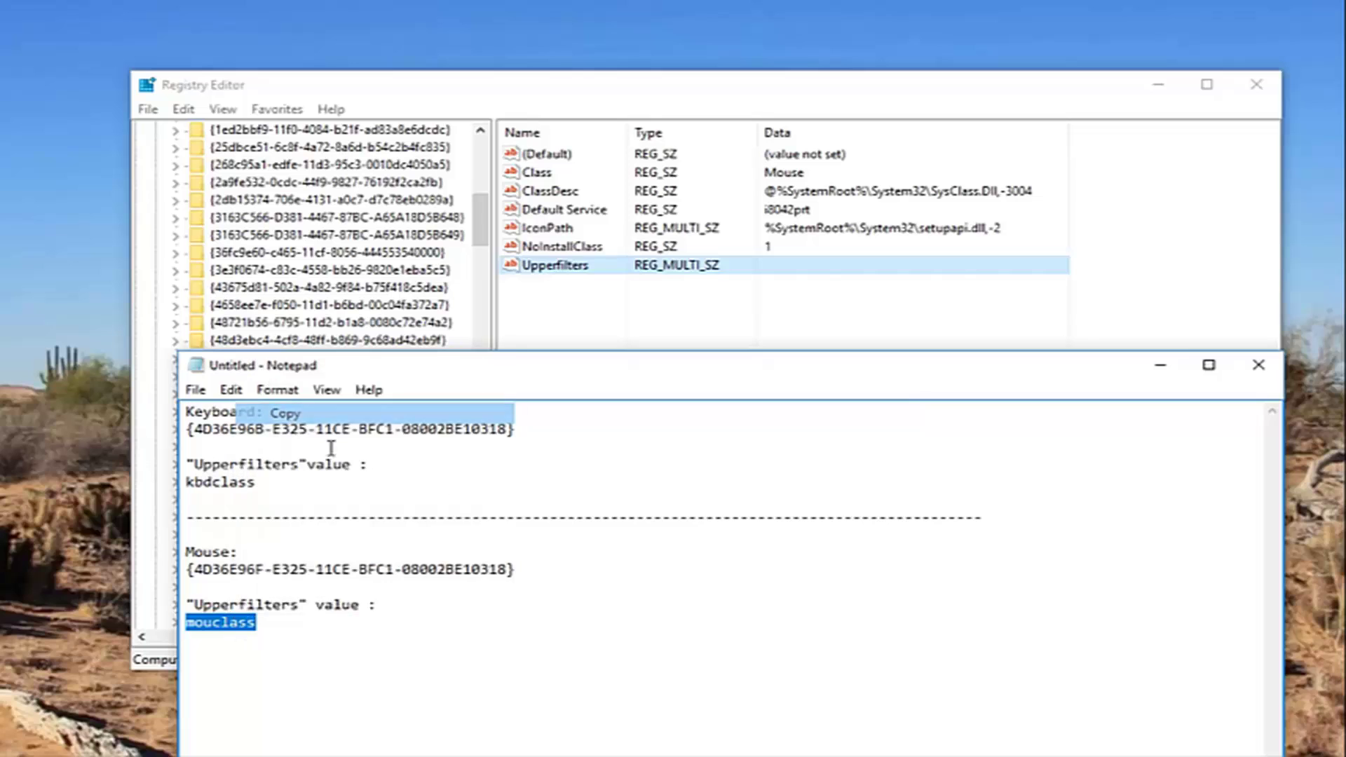
pyautogui.click(1160, 365)
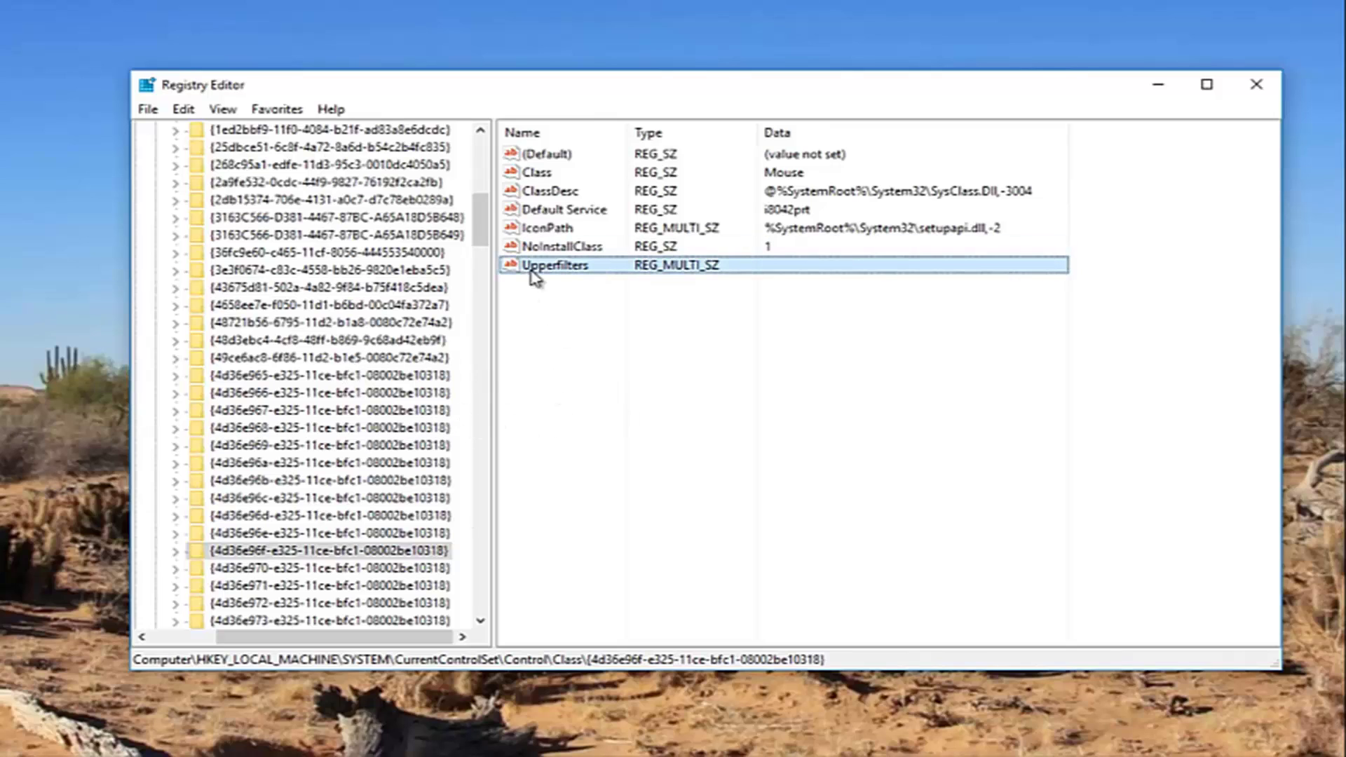
# Set the Upperfilters value data to mouclass, save it, and dismiss the empty-string warning
pyautogui.rightClick(558, 273)
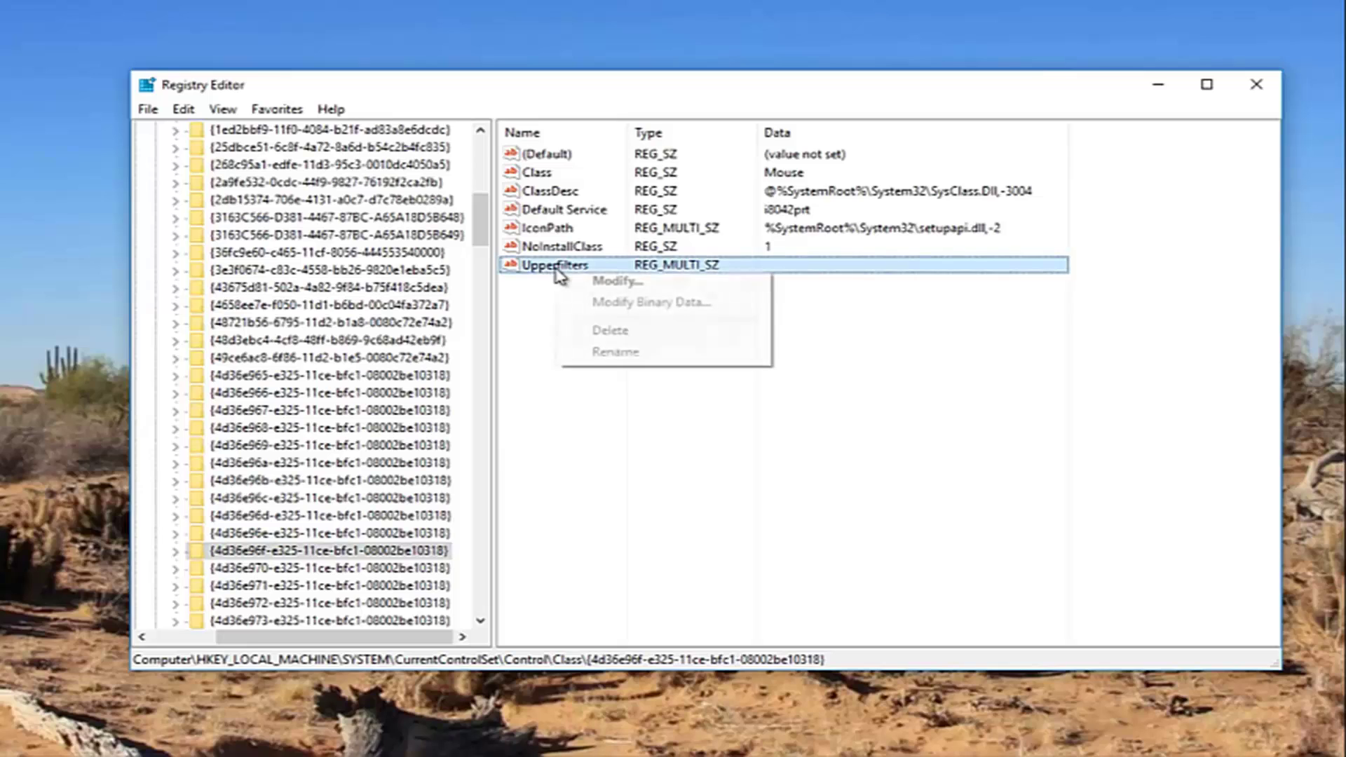
pyautogui.click(612, 281)
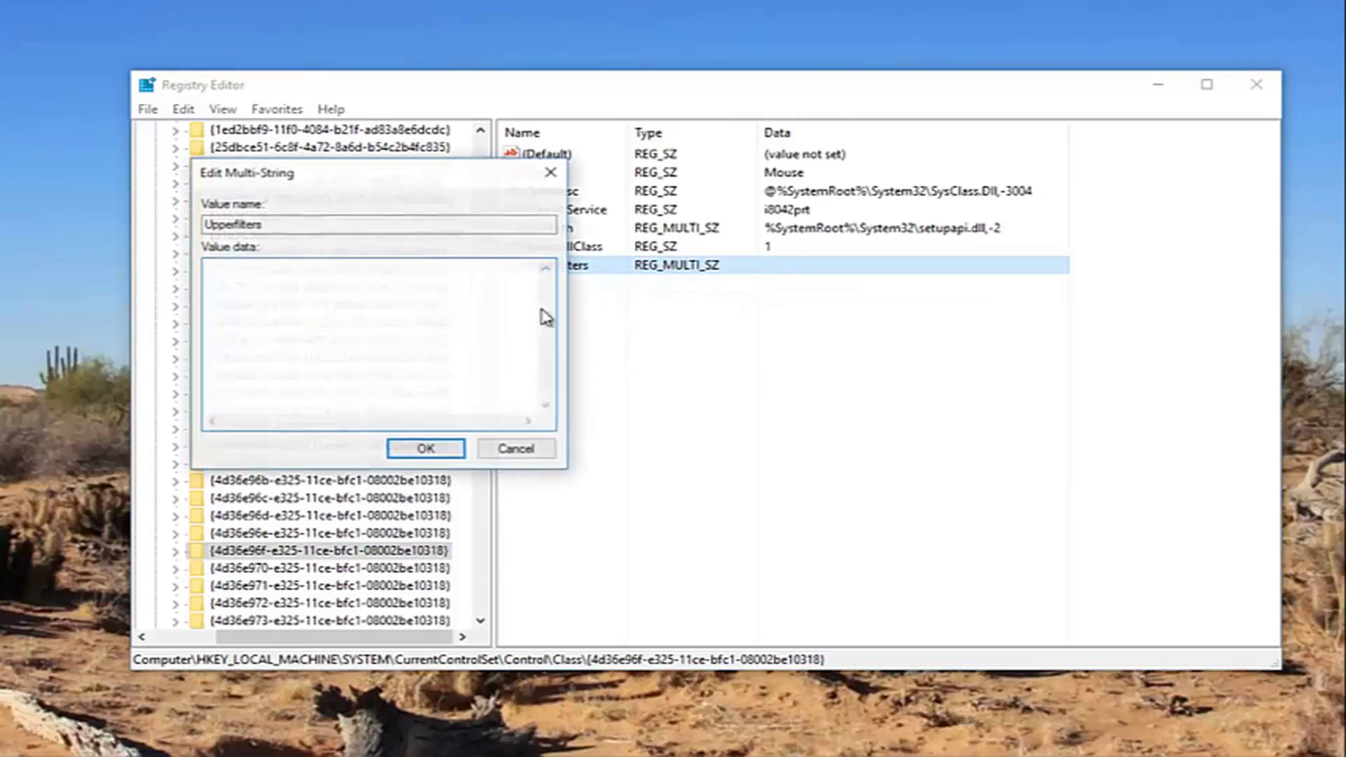
pyautogui.rightClick(358, 307)
pyautogui.click(405, 385)
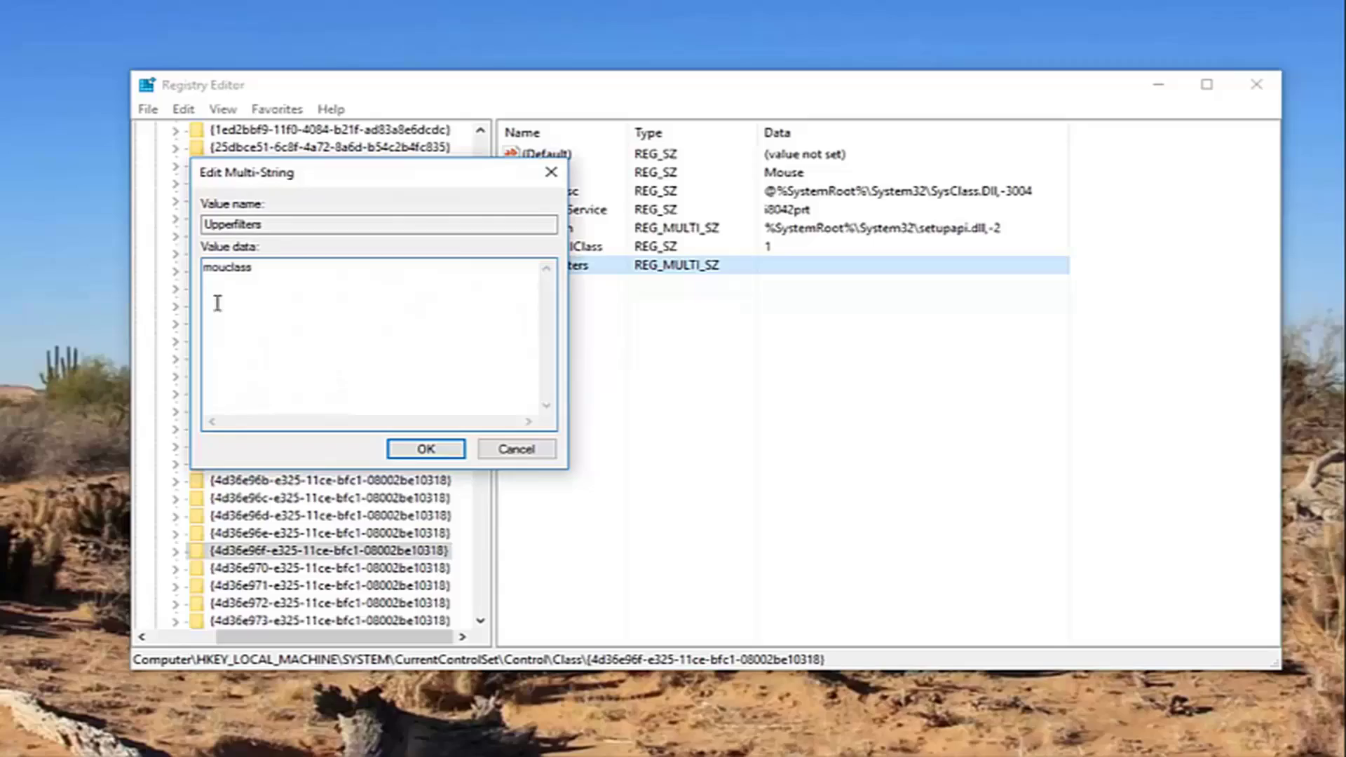
pyautogui.click(427, 448)
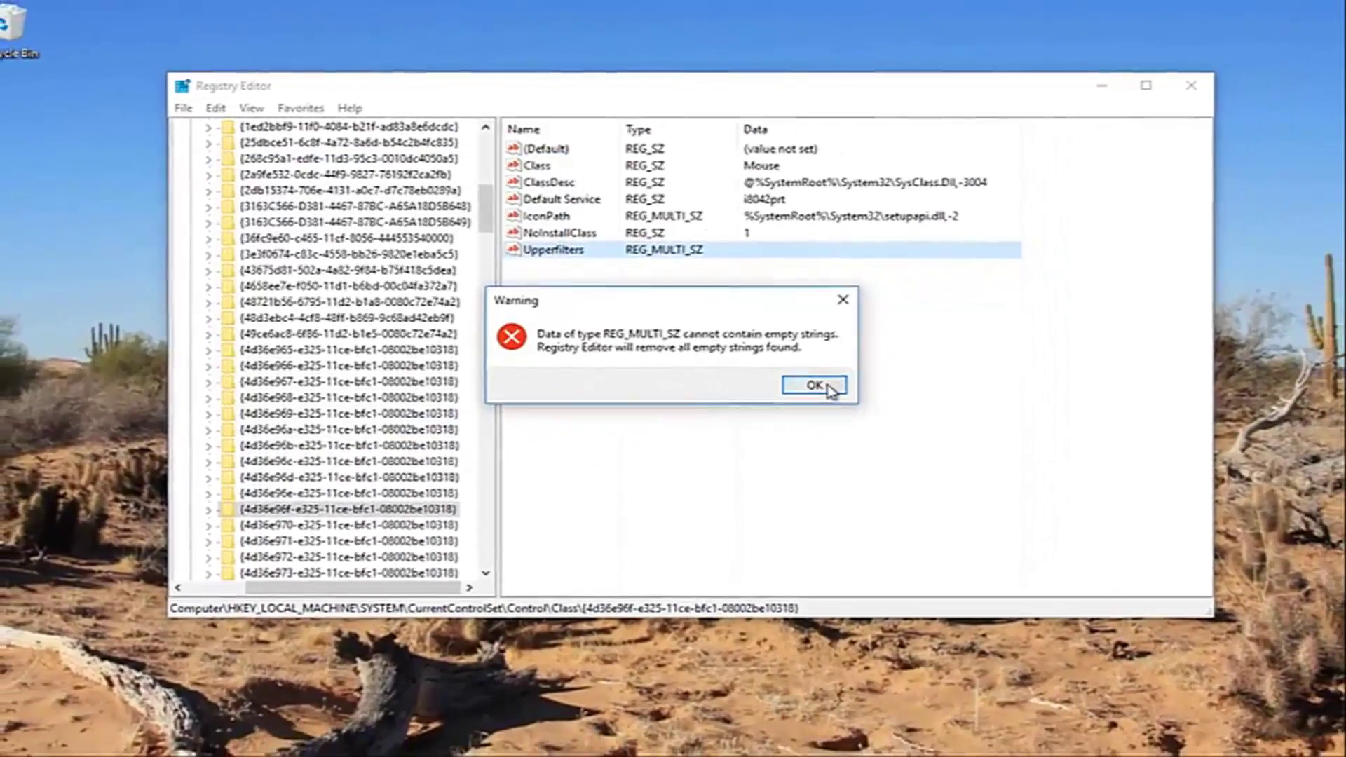
pyautogui.click(821, 392)
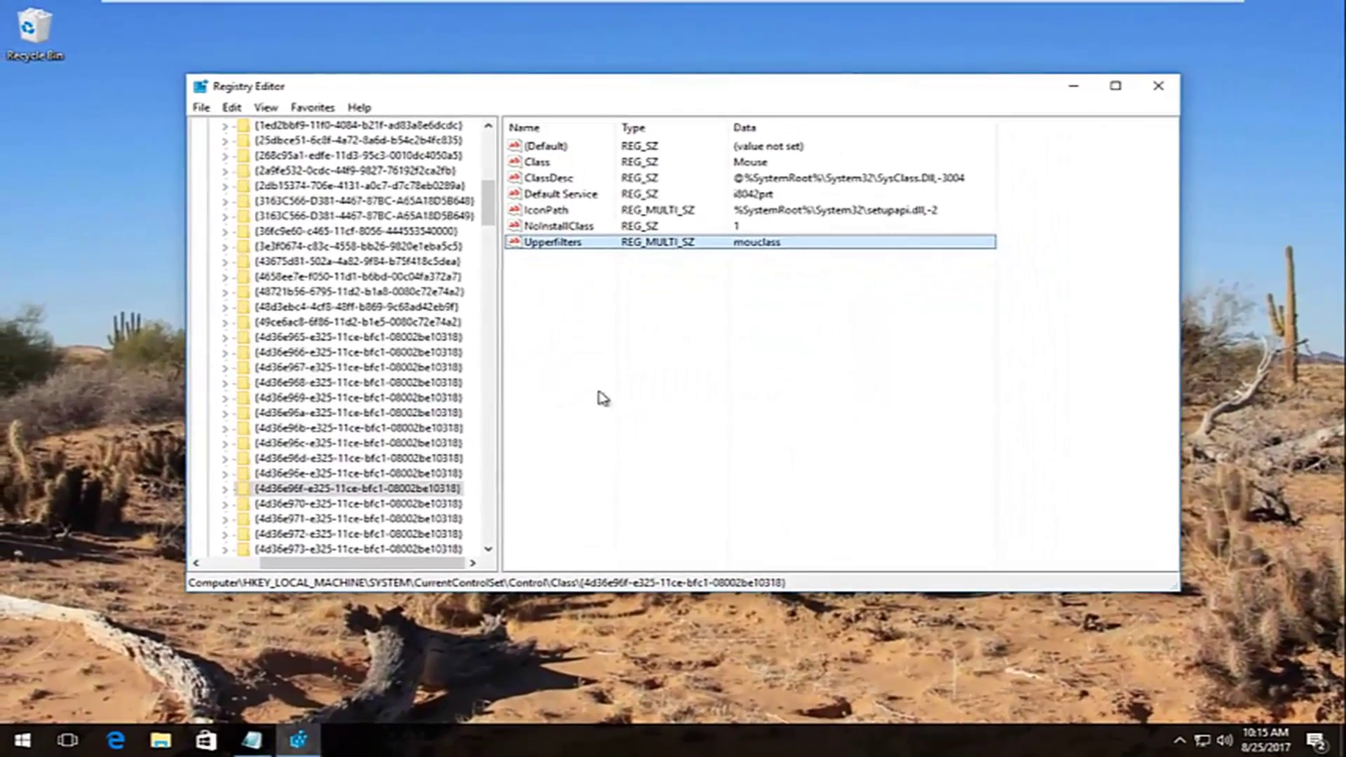
pyautogui.click(684, 419)
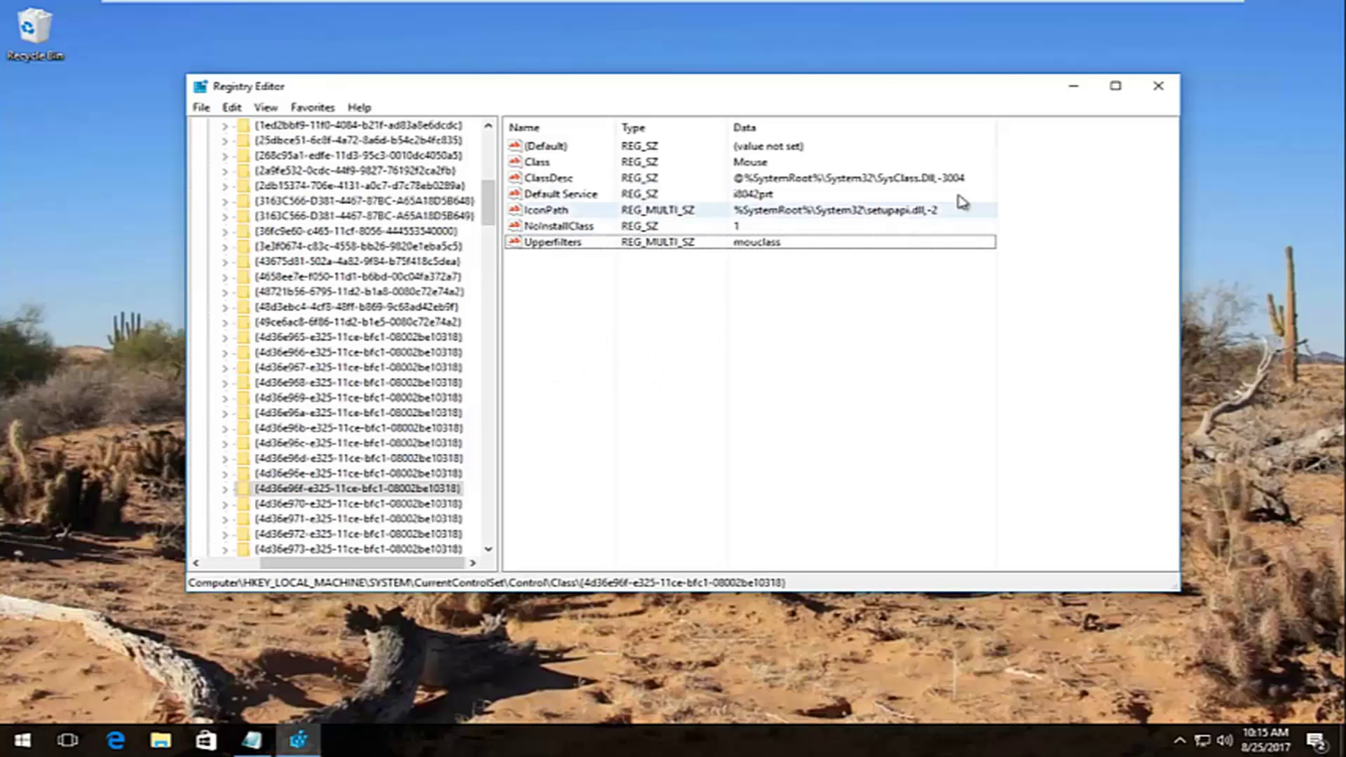
# Close the Registry Editor window now that both UpperFilters values are restored
pyautogui.click(1158, 87)
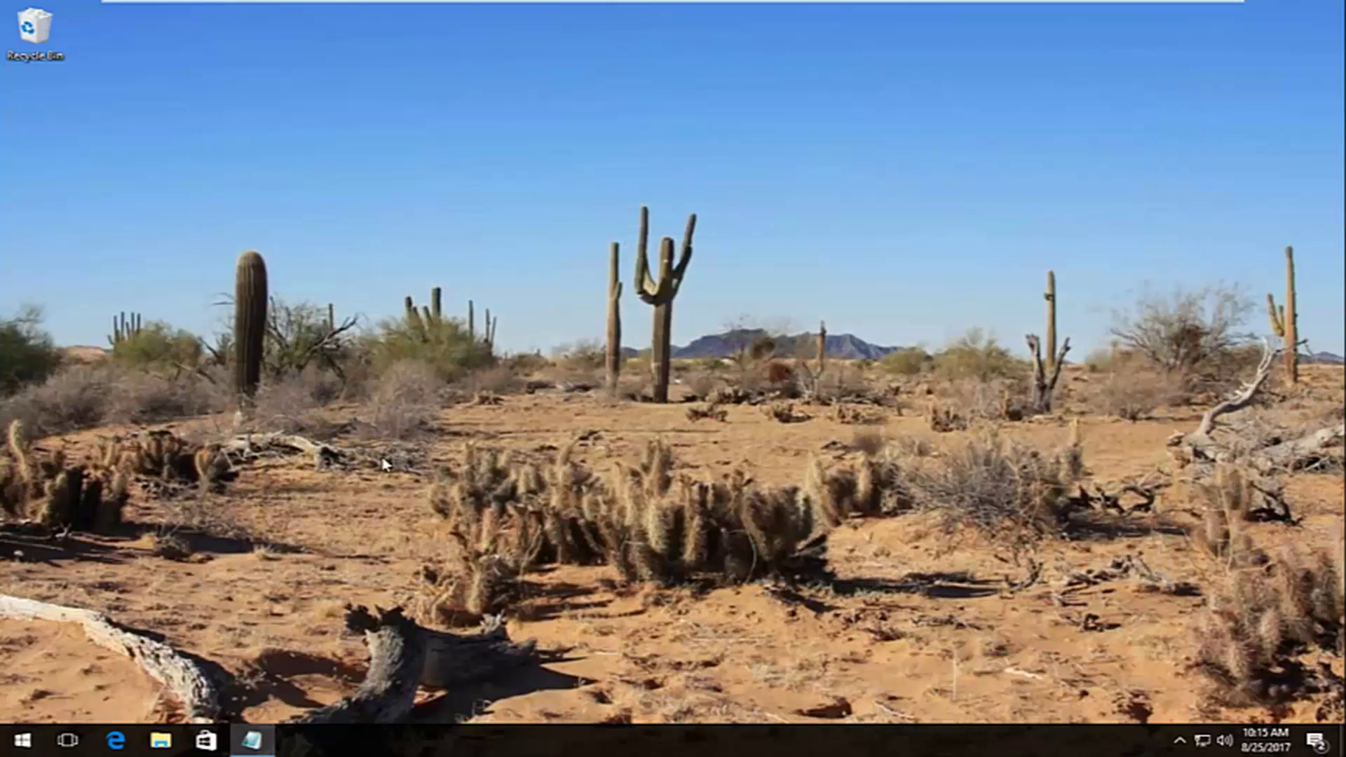